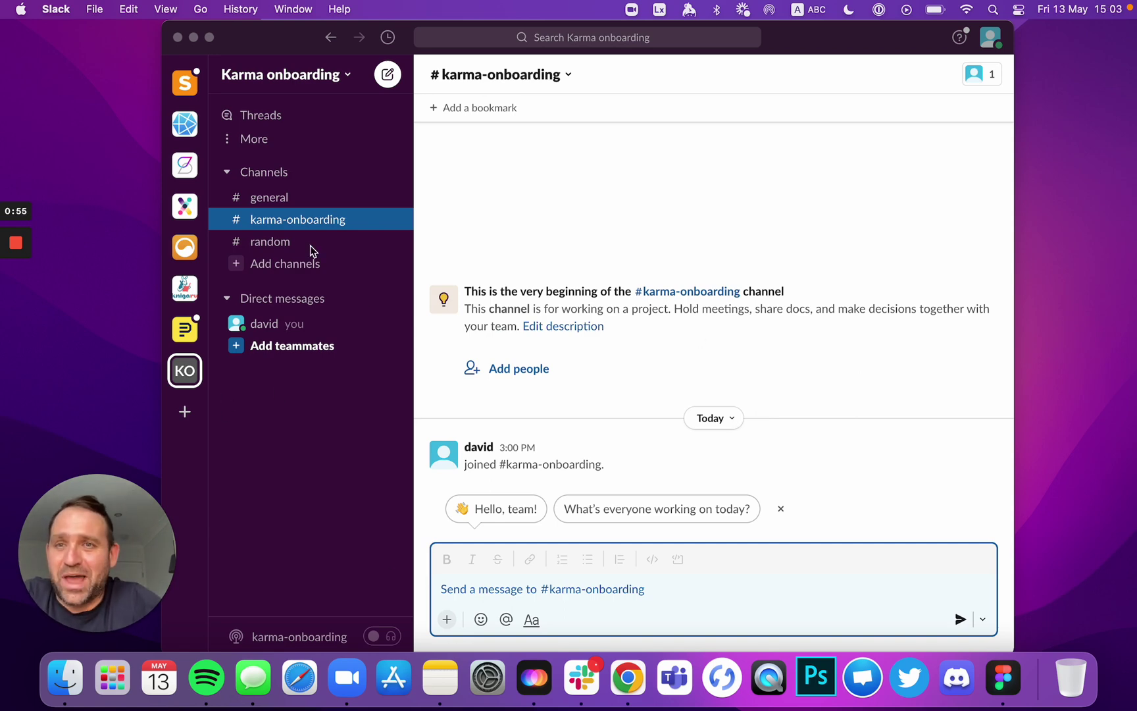
Search the workspace's available apps for "karma" and open the Karma app's directory page for adding it
click(244, 142)
click(244, 142)
click(280, 364)
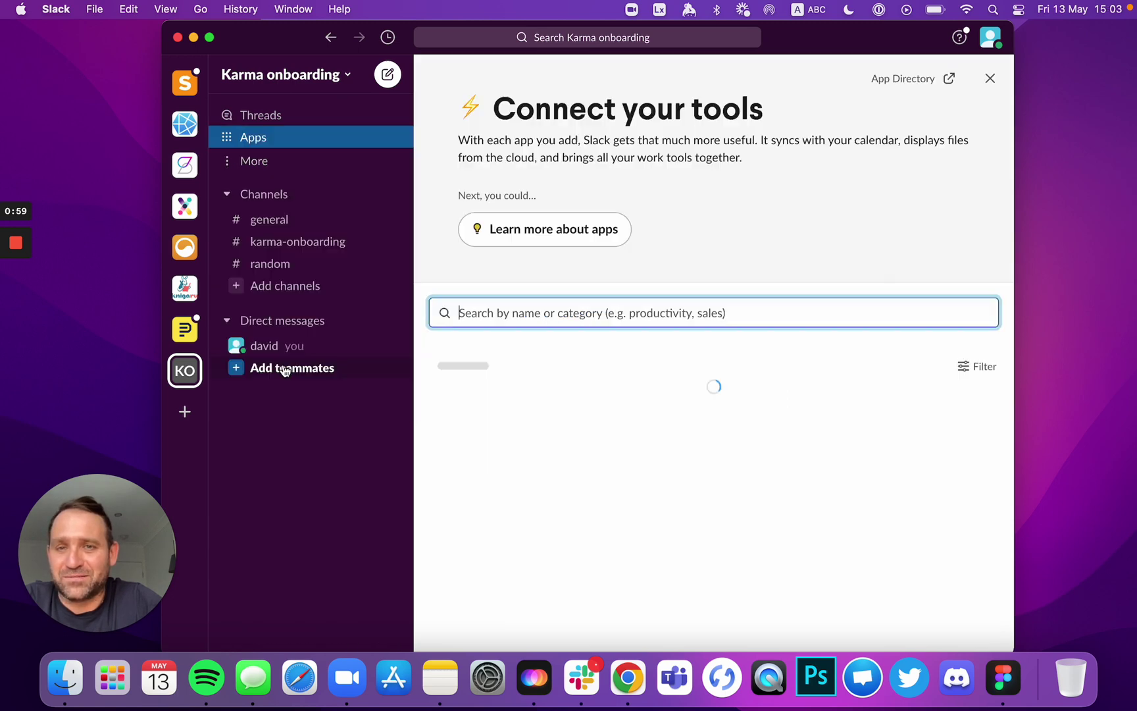
text(ka)
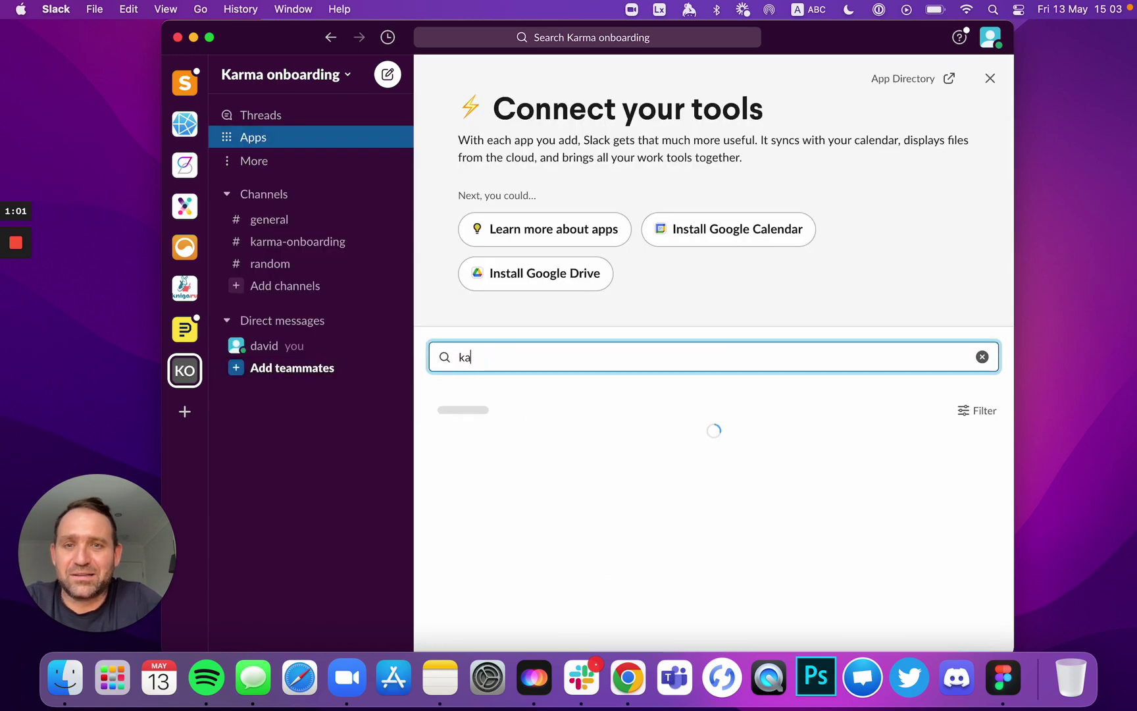
text(rma)
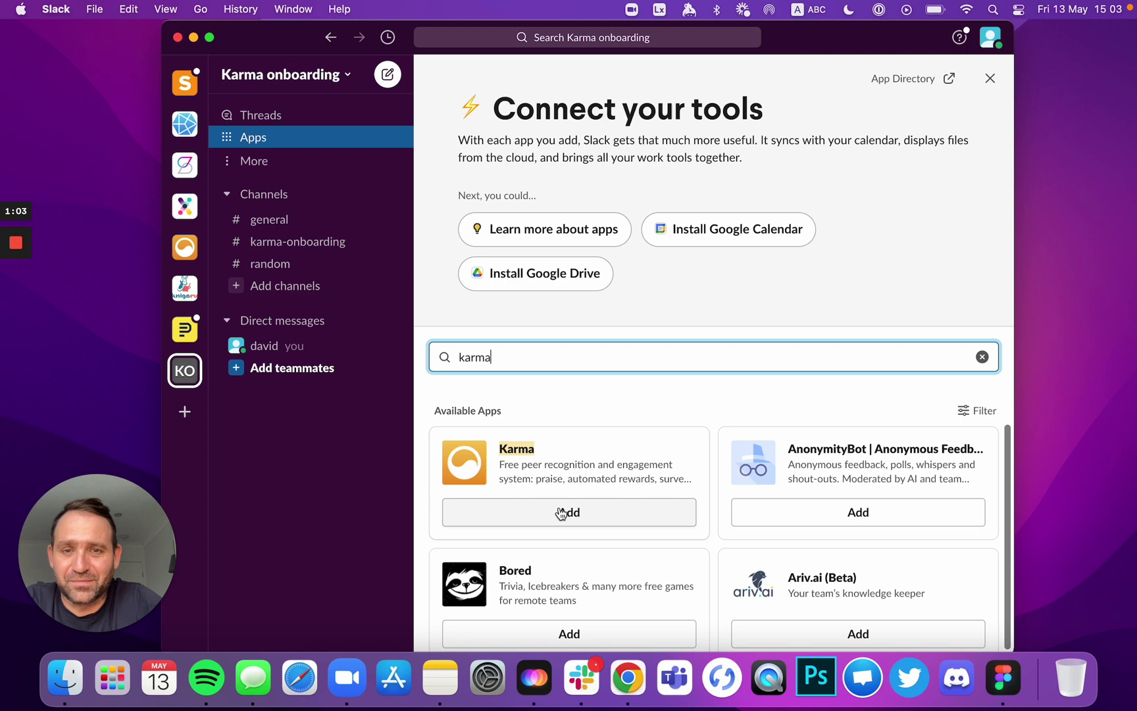
click(561, 512)
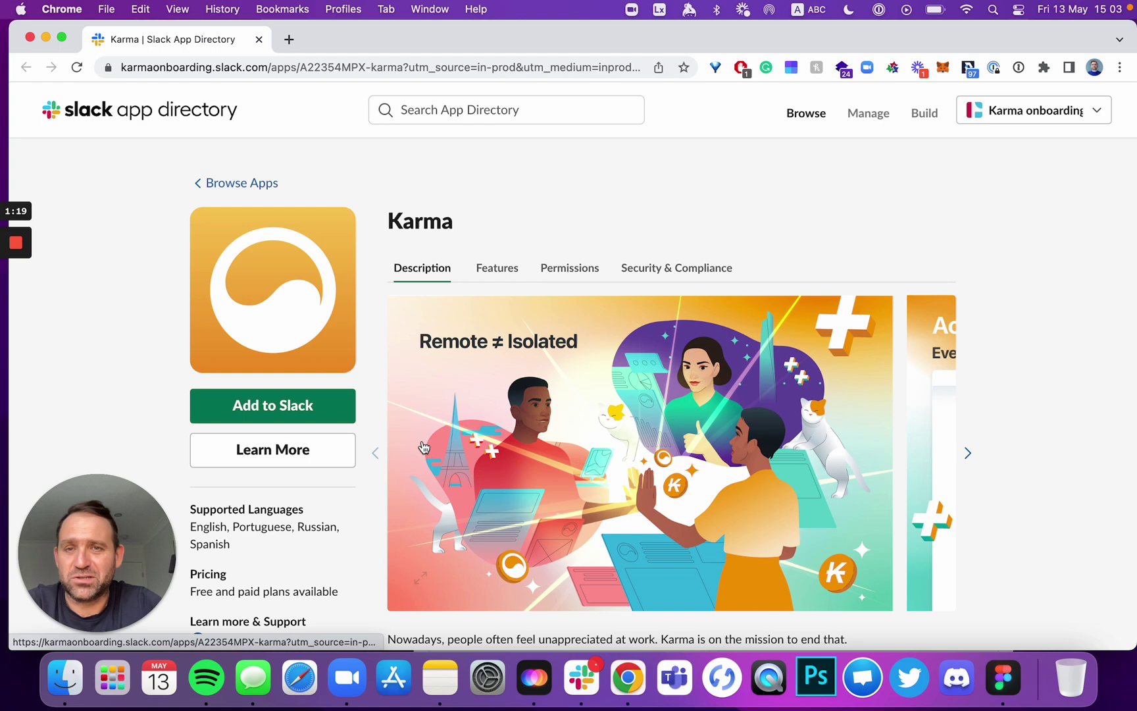
Review Karma's description and notable clients, its features, permissions, and security and compliance information, including privacy and data governance
scroll(500, 275, down, 15)
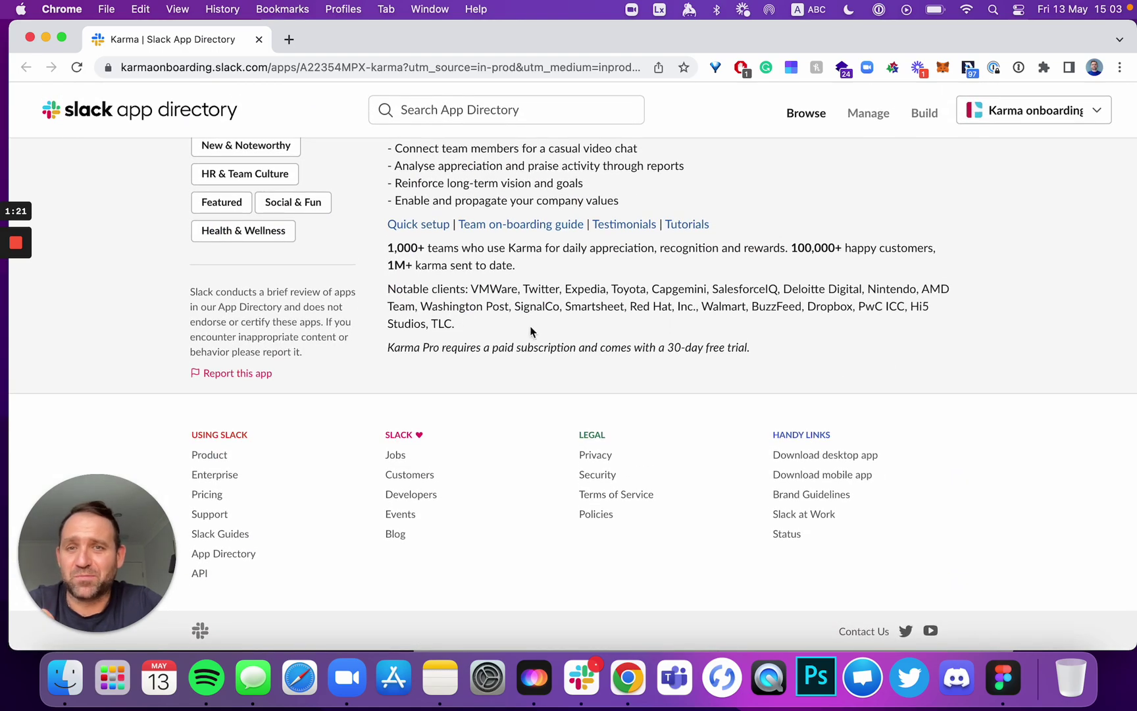
drag(454, 323, 379, 290)
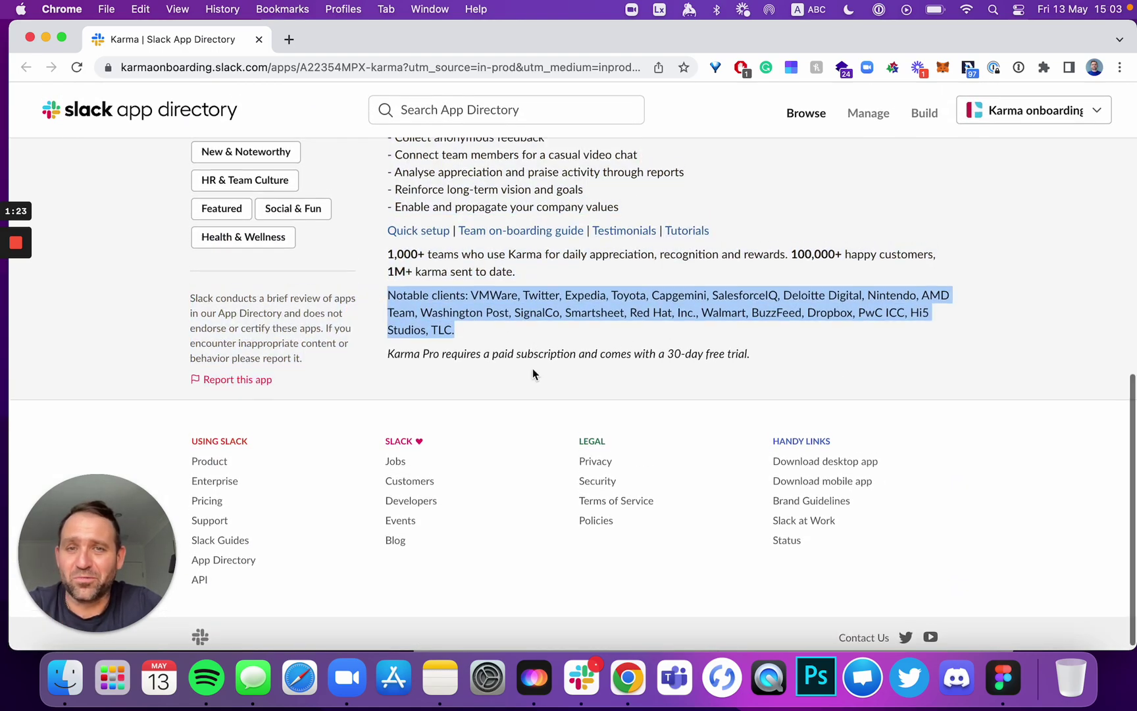
scroll(533, 369, up, 15)
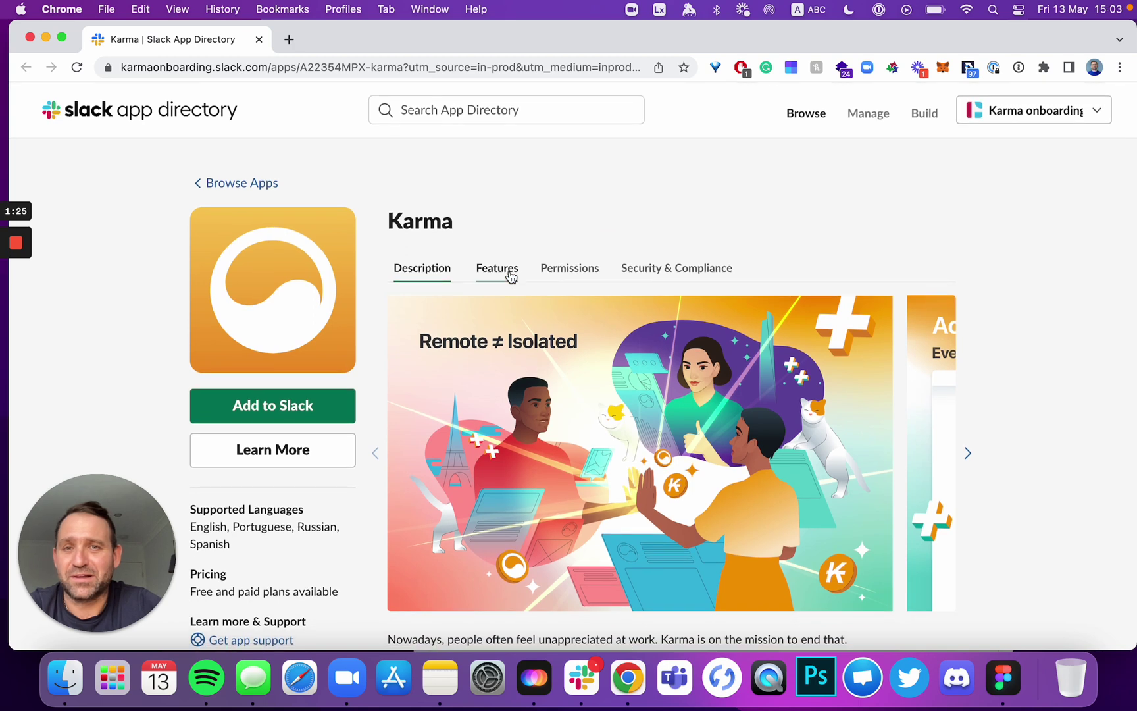
click(510, 273)
click(579, 275)
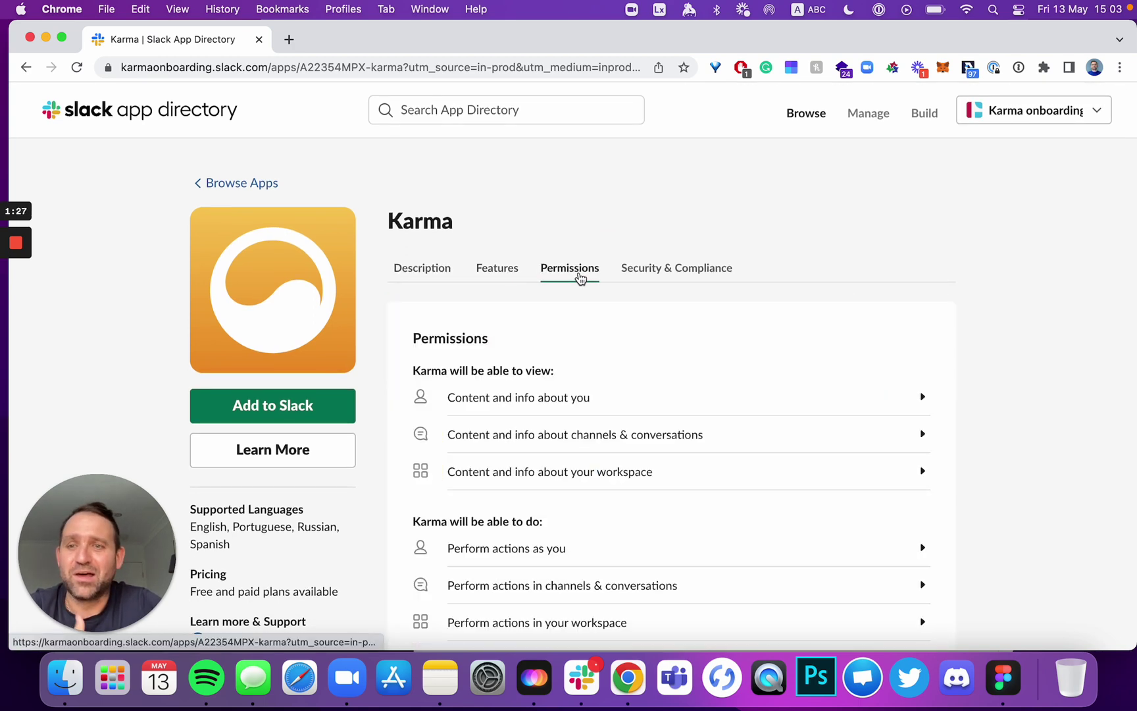
click(668, 266)
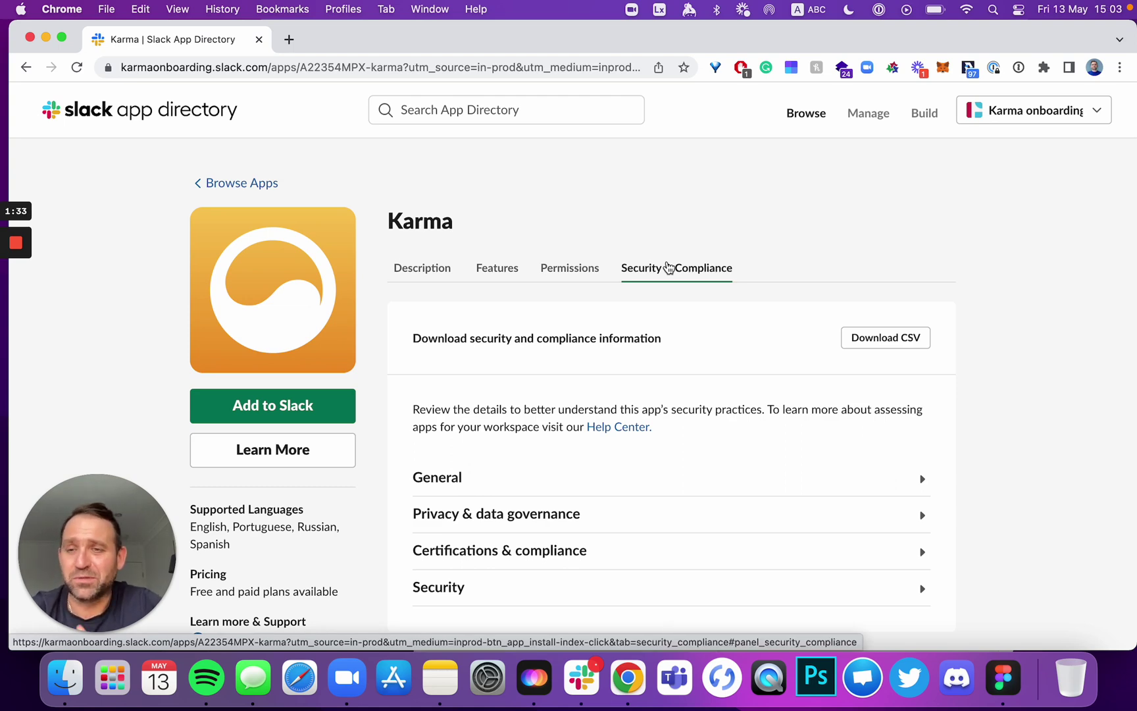
scroll(668, 266, down, 5)
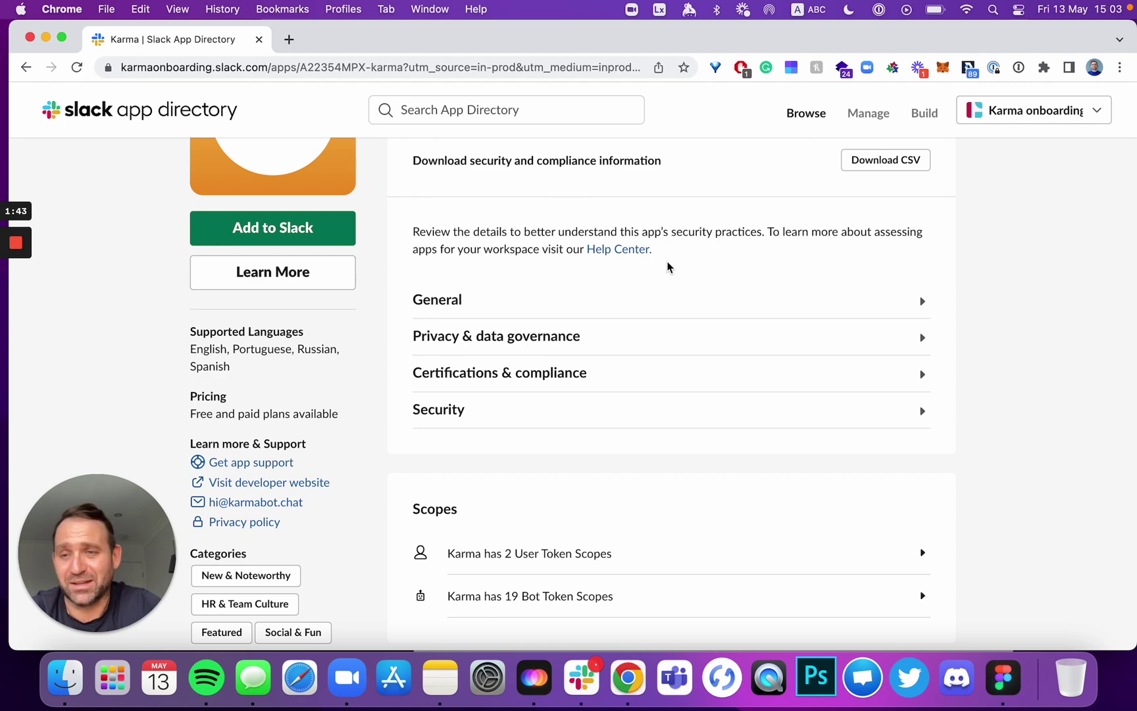
click(558, 346)
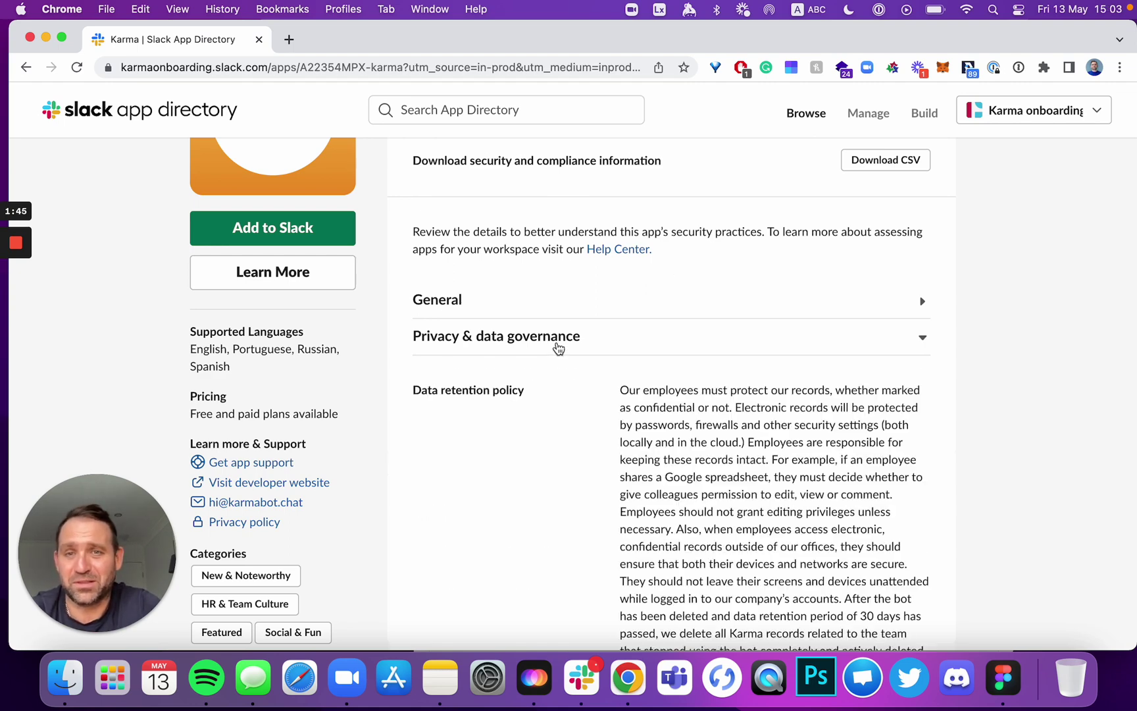
click(558, 346)
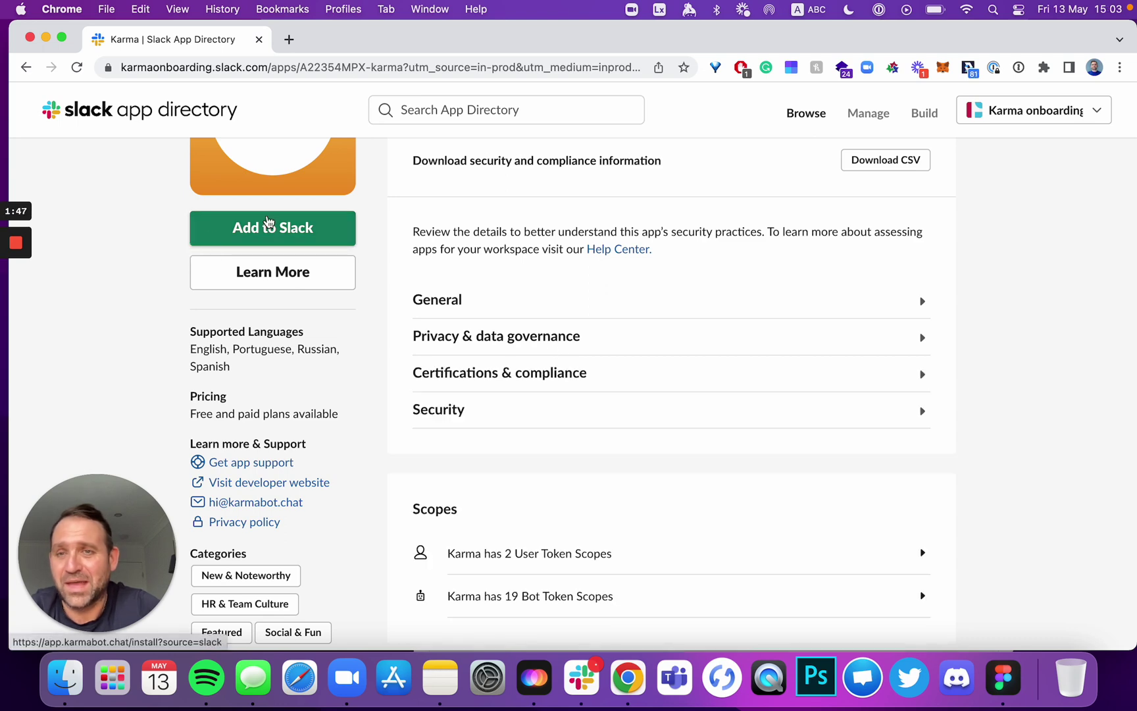
Start adding Karma to Slack and look up its linked Terms of Service and Privacy Policy
click(267, 242)
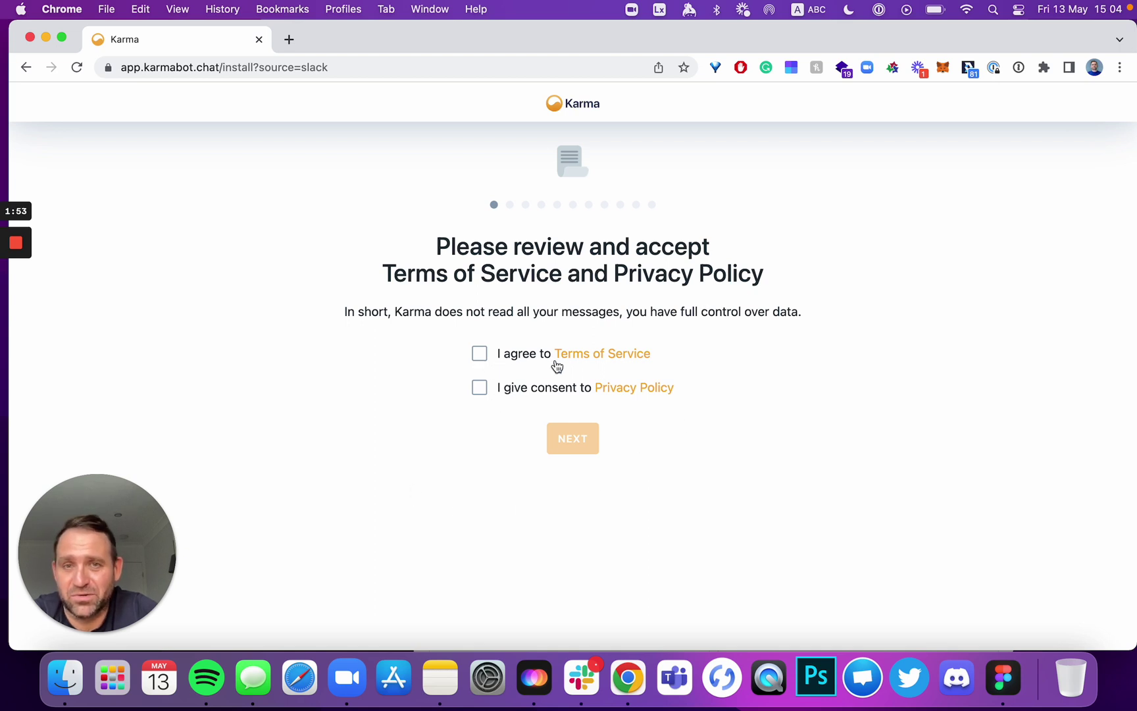
click(591, 363)
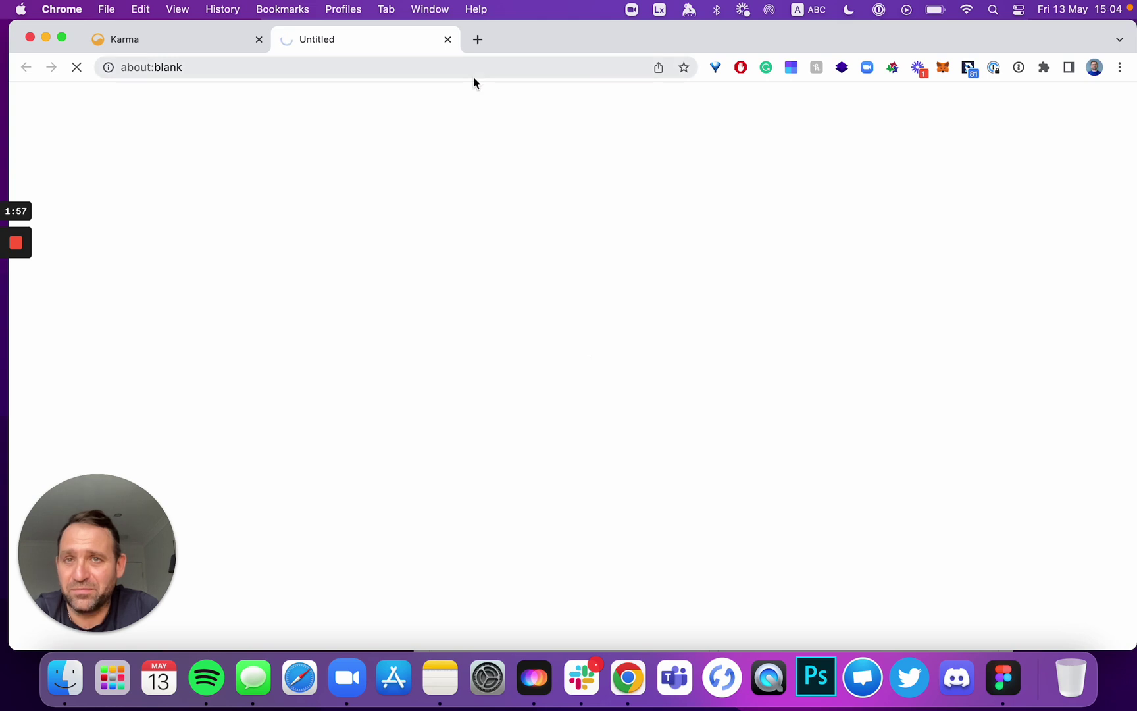
click(447, 39)
click(650, 389)
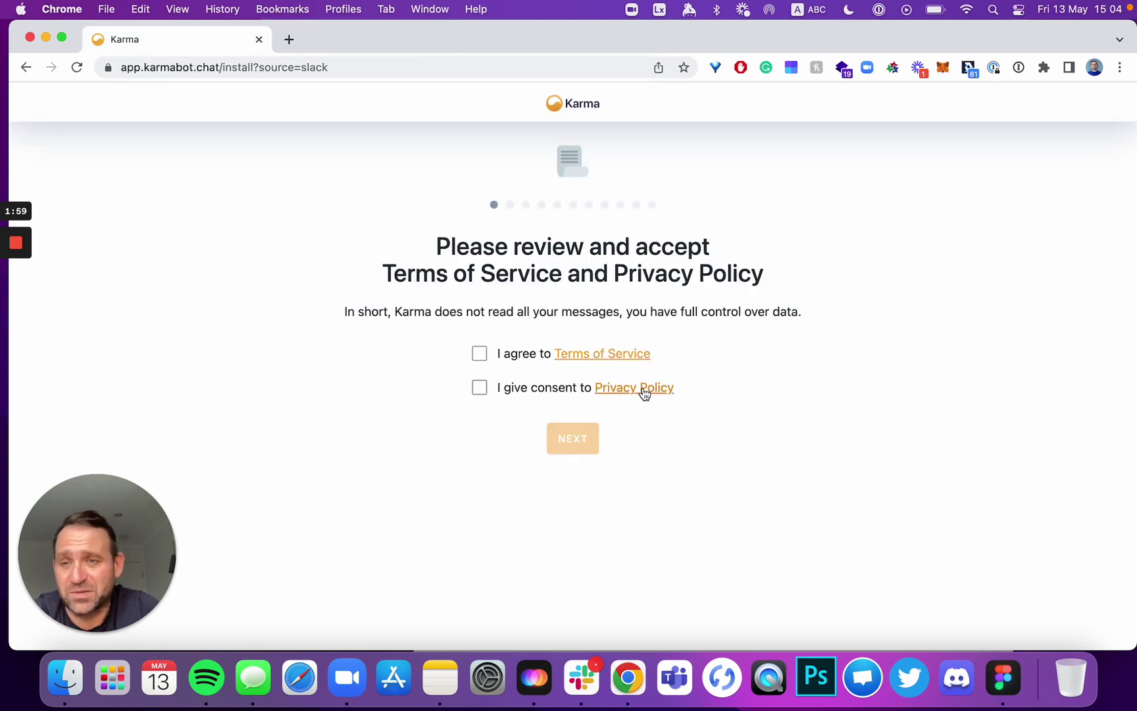
click(448, 39)
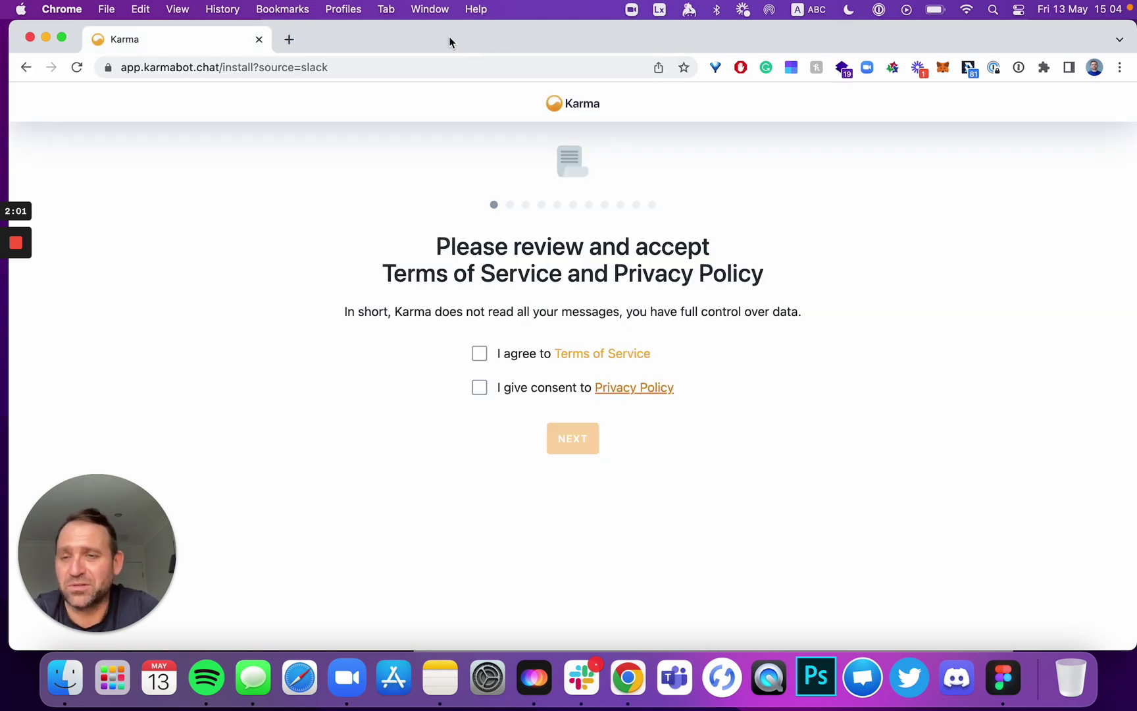
Accept the Terms of Service and Privacy Policy, and allow Karma to access the Karma onboarding workspace
click(480, 355)
click(479, 388)
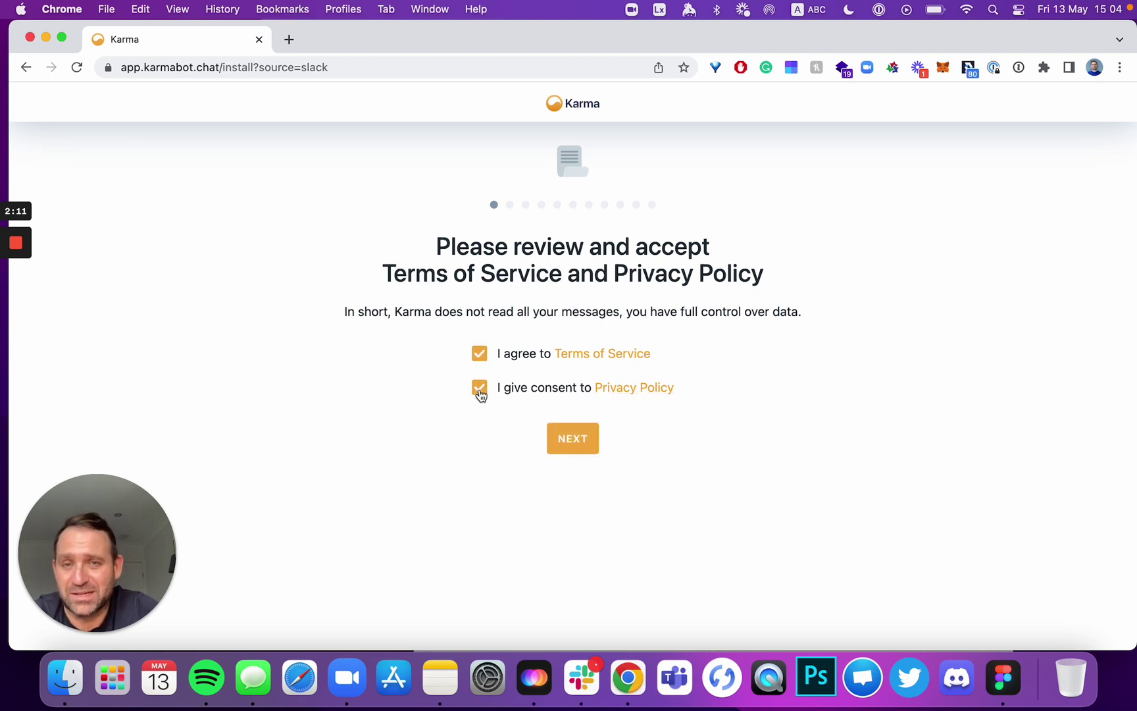
click(572, 445)
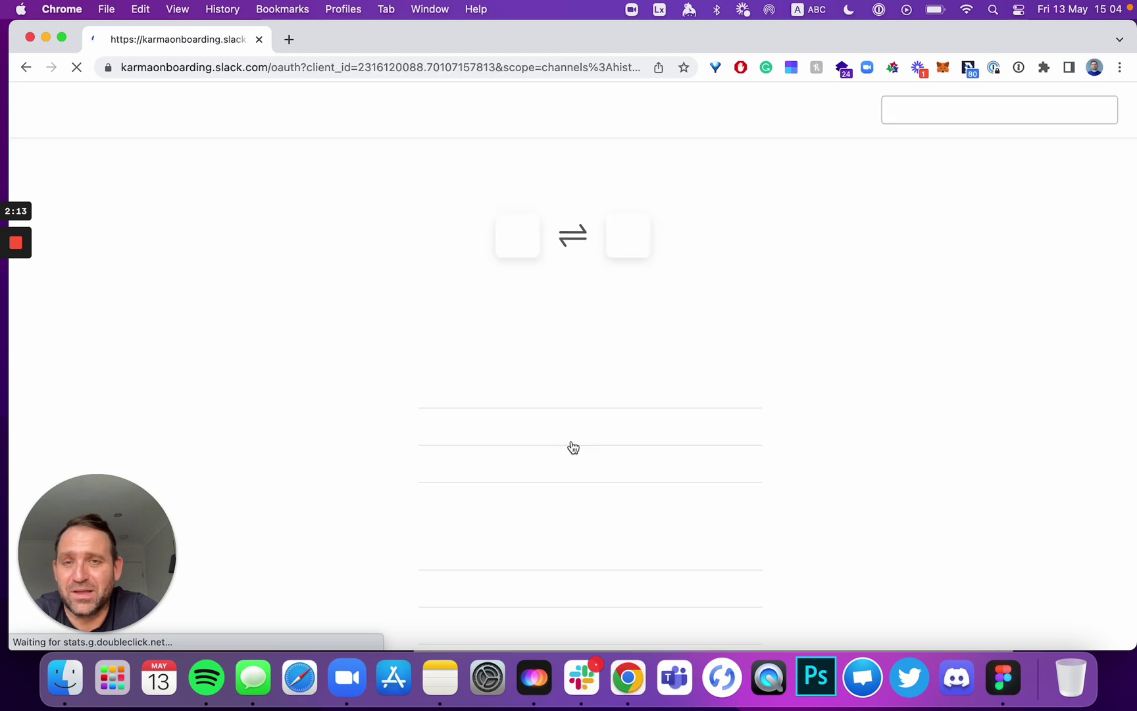
scroll(526, 428, down, 2)
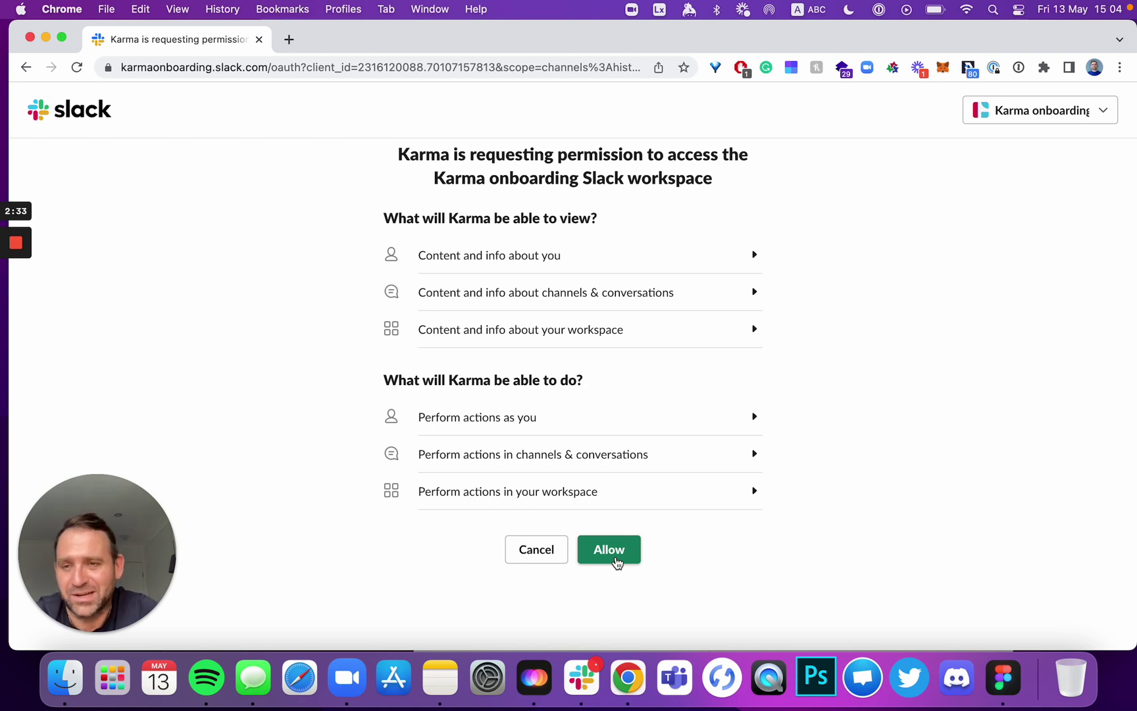
click(616, 558)
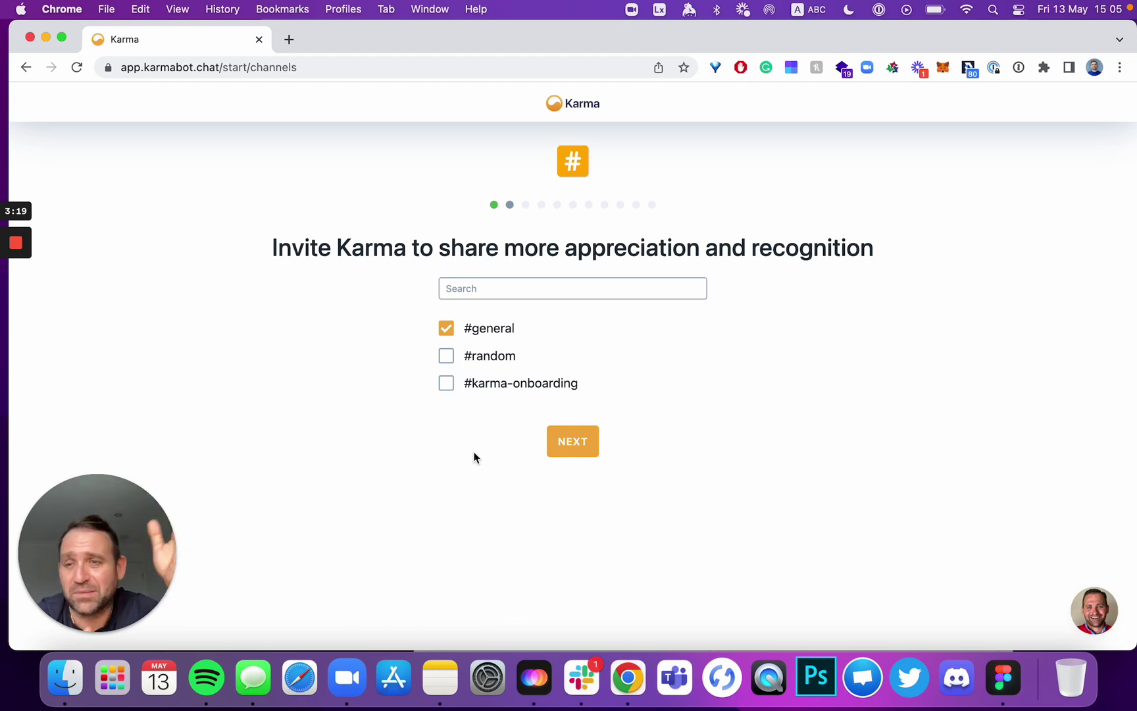
Invite Karma to #karma-onboarding instead of #general, and keep the welcome message to that channel enabled
click(446, 329)
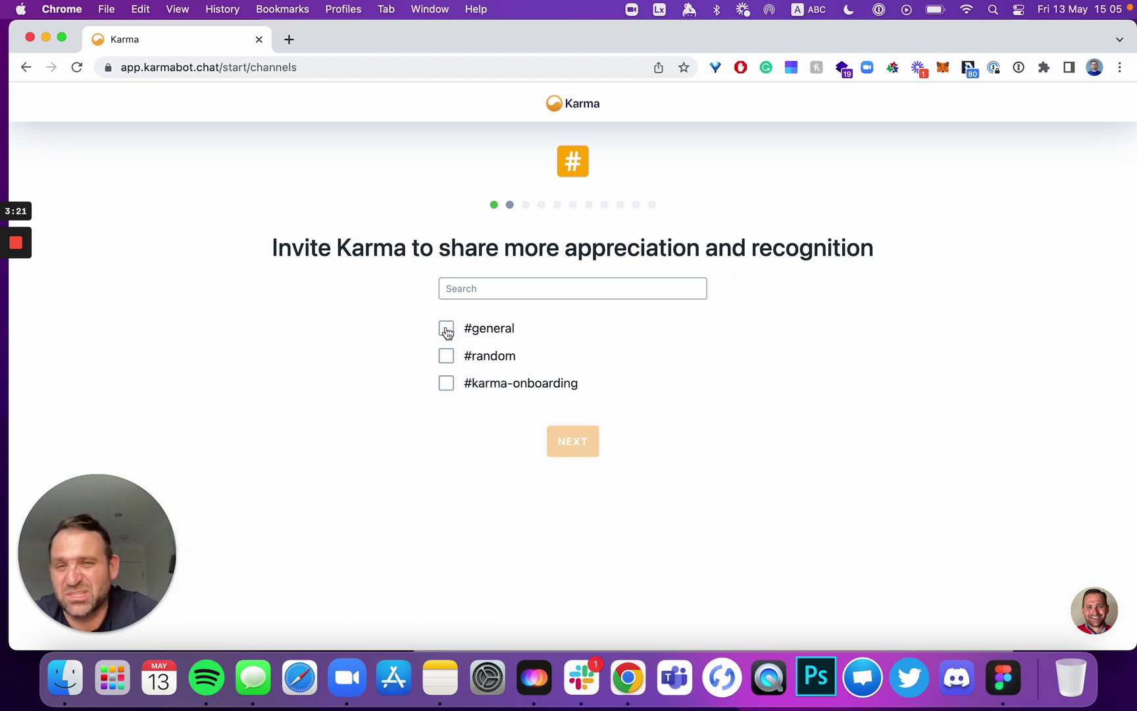
click(446, 385)
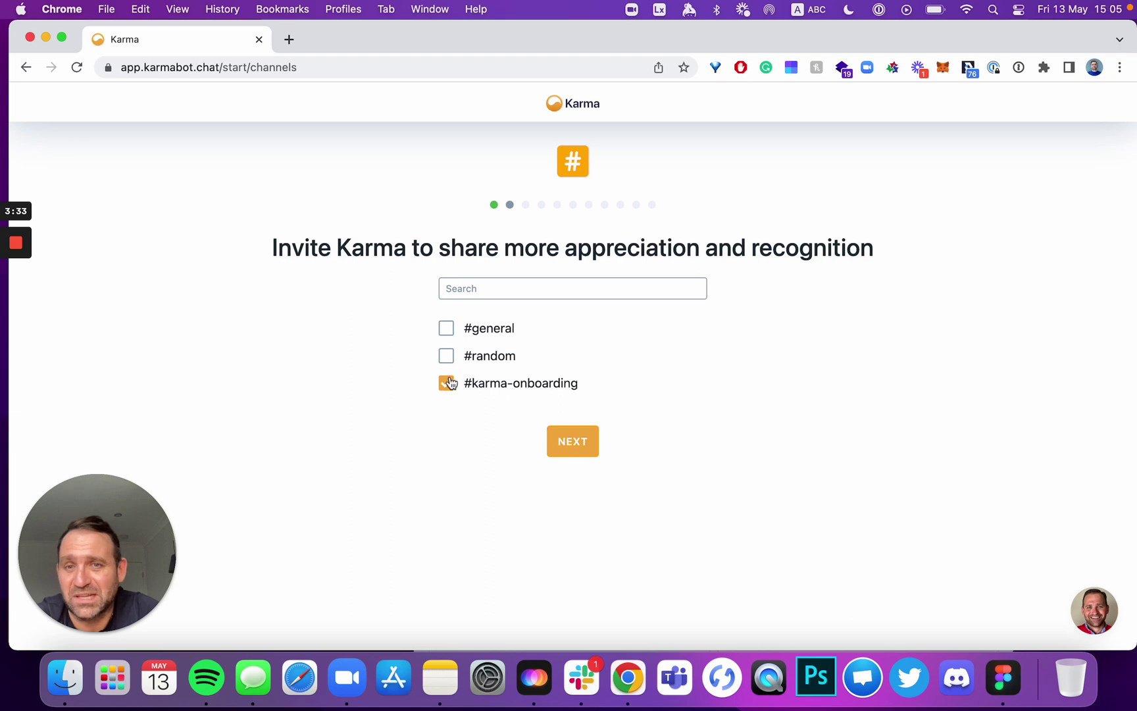
click(579, 452)
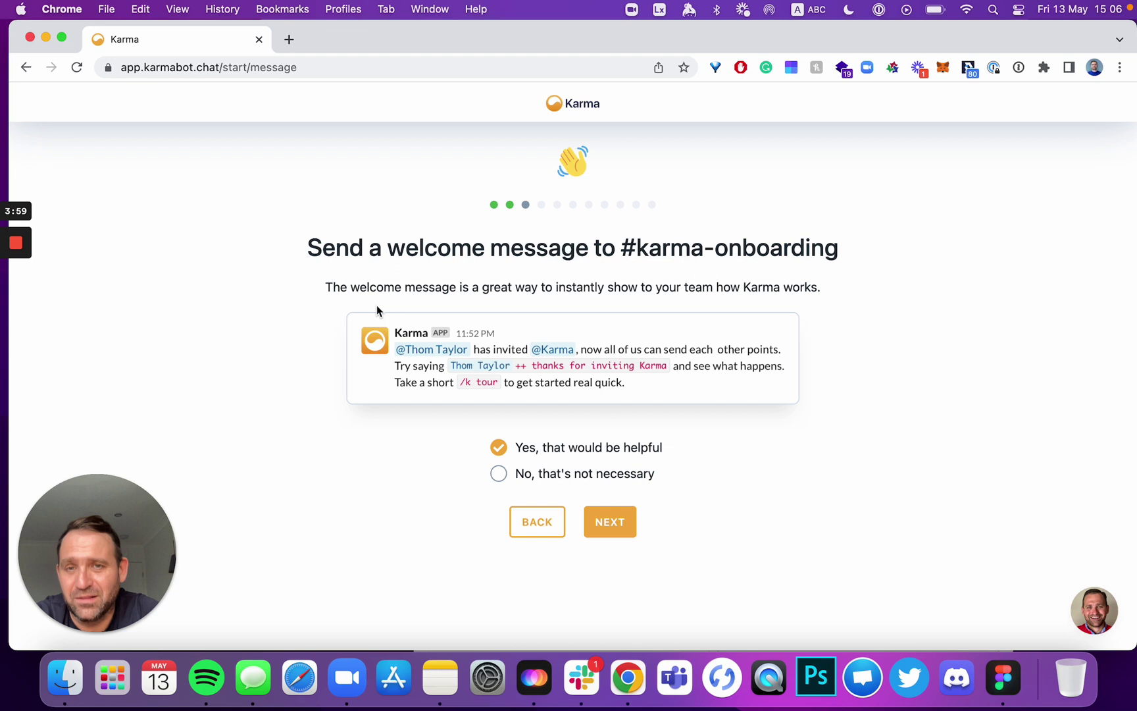
click(617, 523)
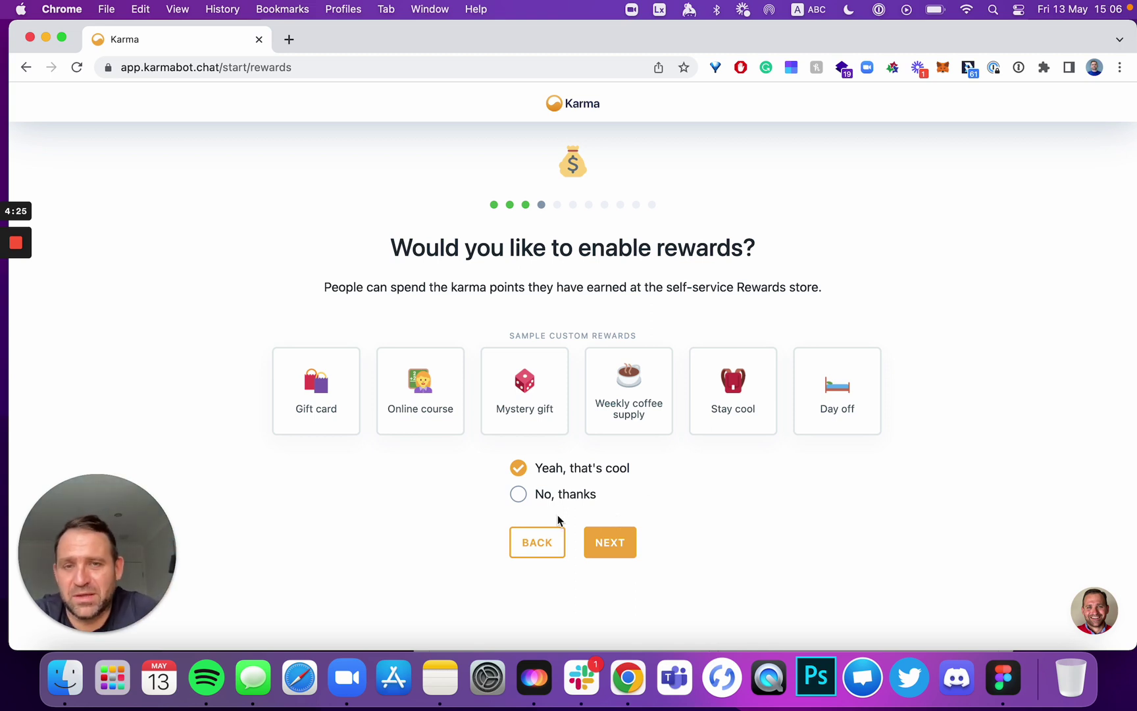
Decline rewards with "No, thanks" and keep feedback enabled with "Yeah, that's cool"
click(519, 501)
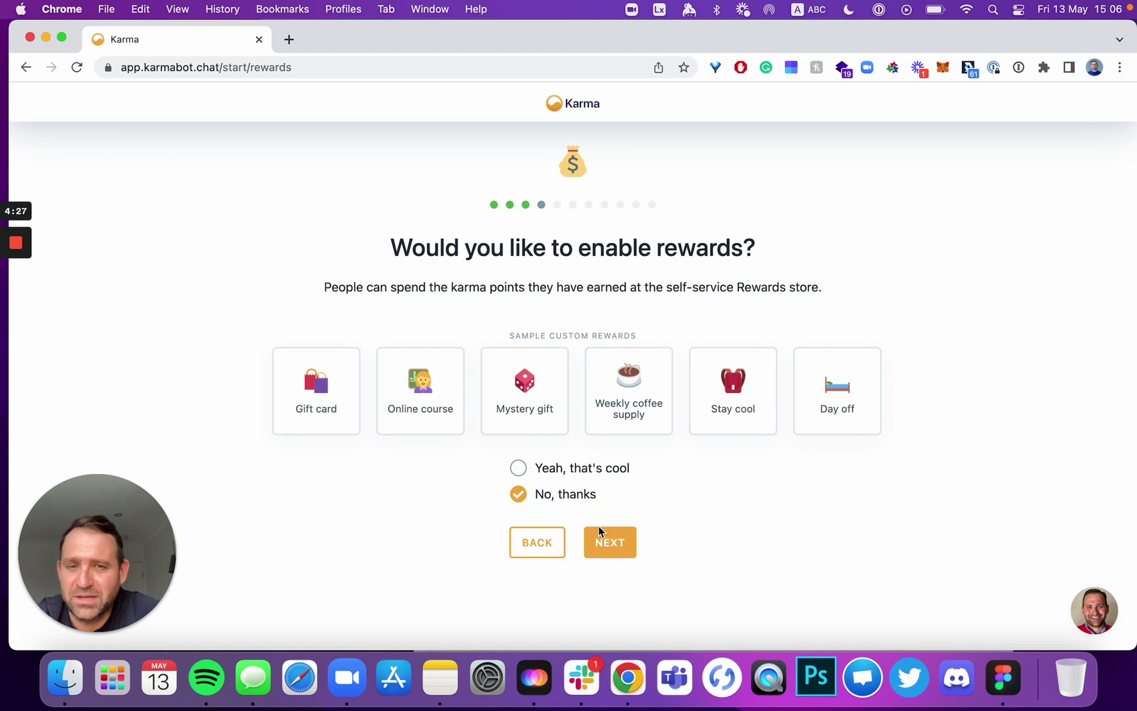
click(610, 542)
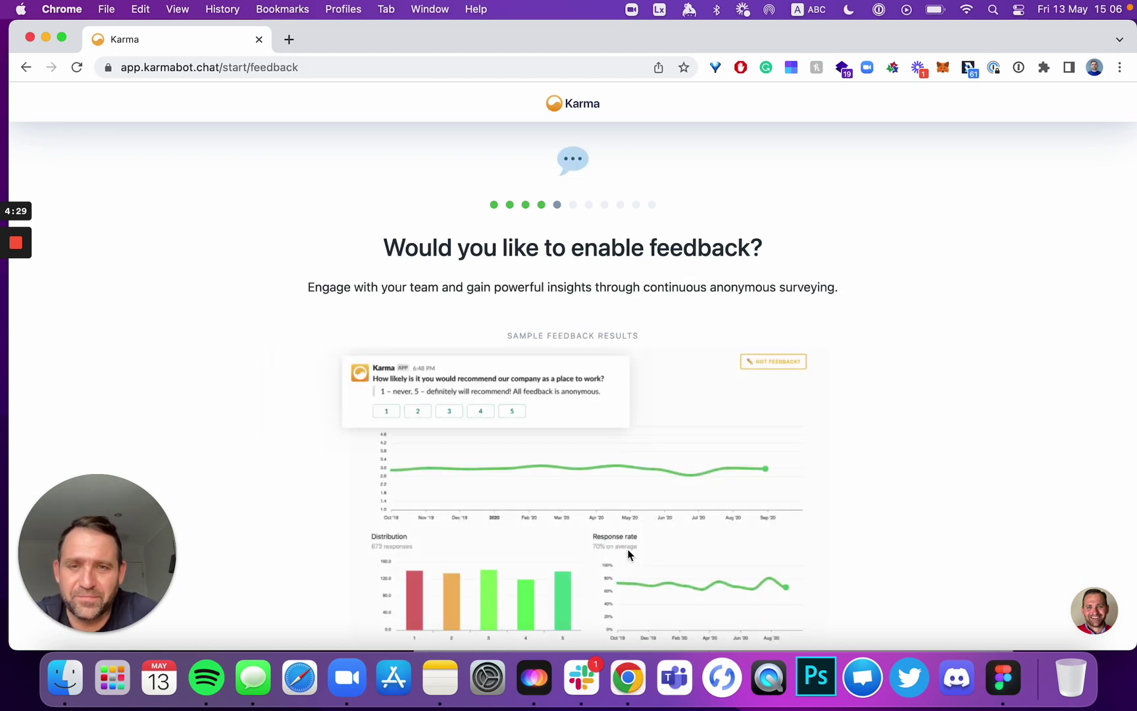
scroll(617, 475, down, 3)
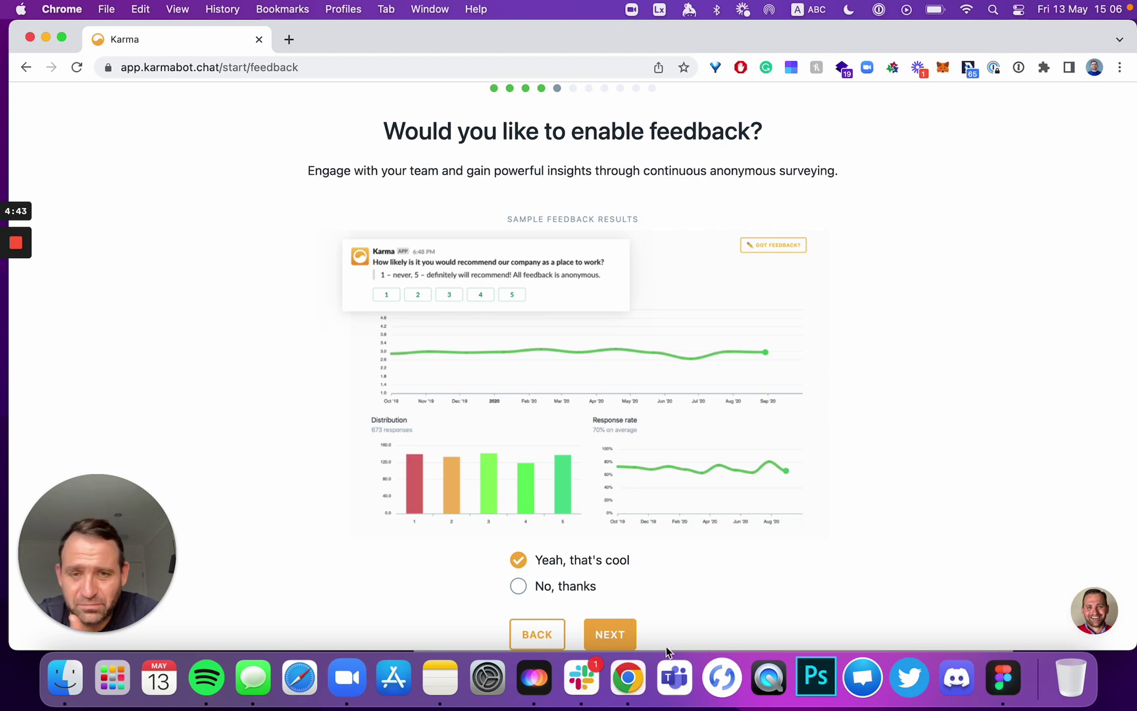
click(609, 634)
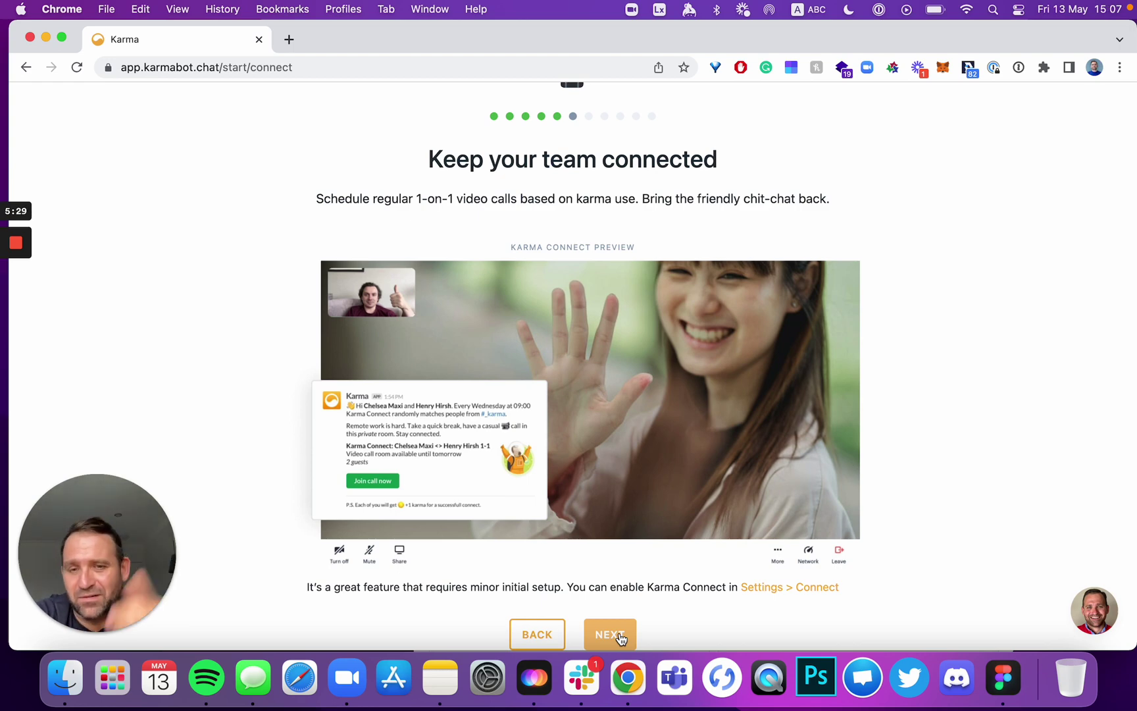
Continue past the Karma Connect preview and accept the default check mark, eyes and raised hands reactions for triggering karma
click(619, 635)
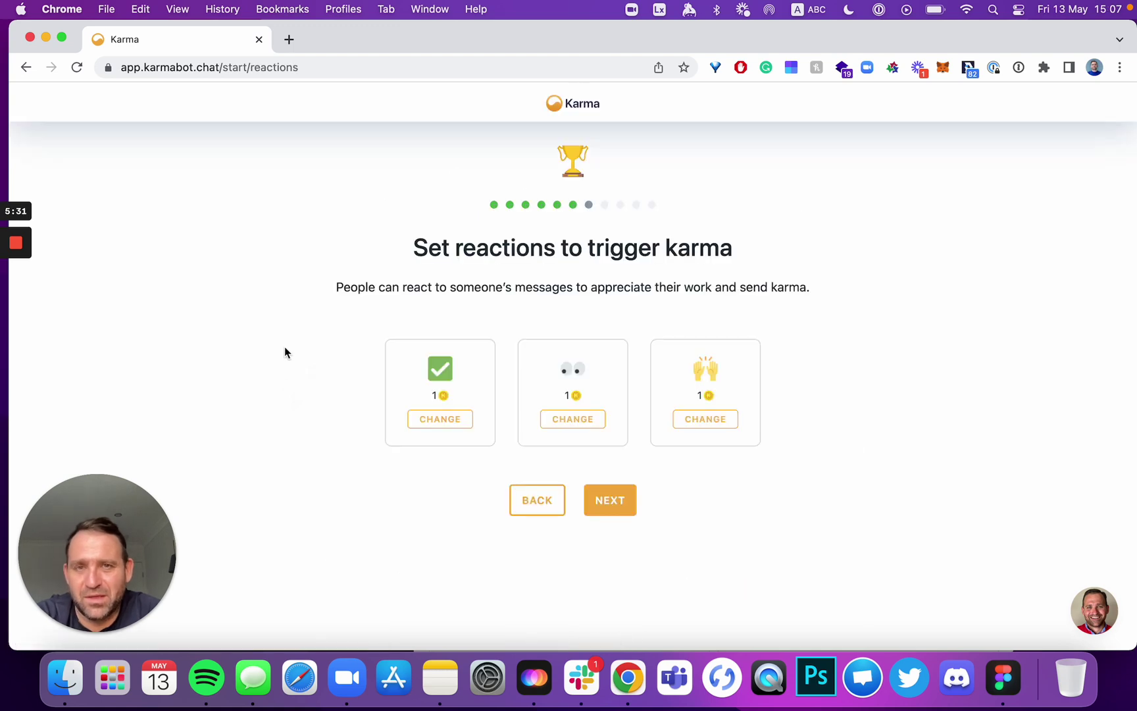
click(447, 421)
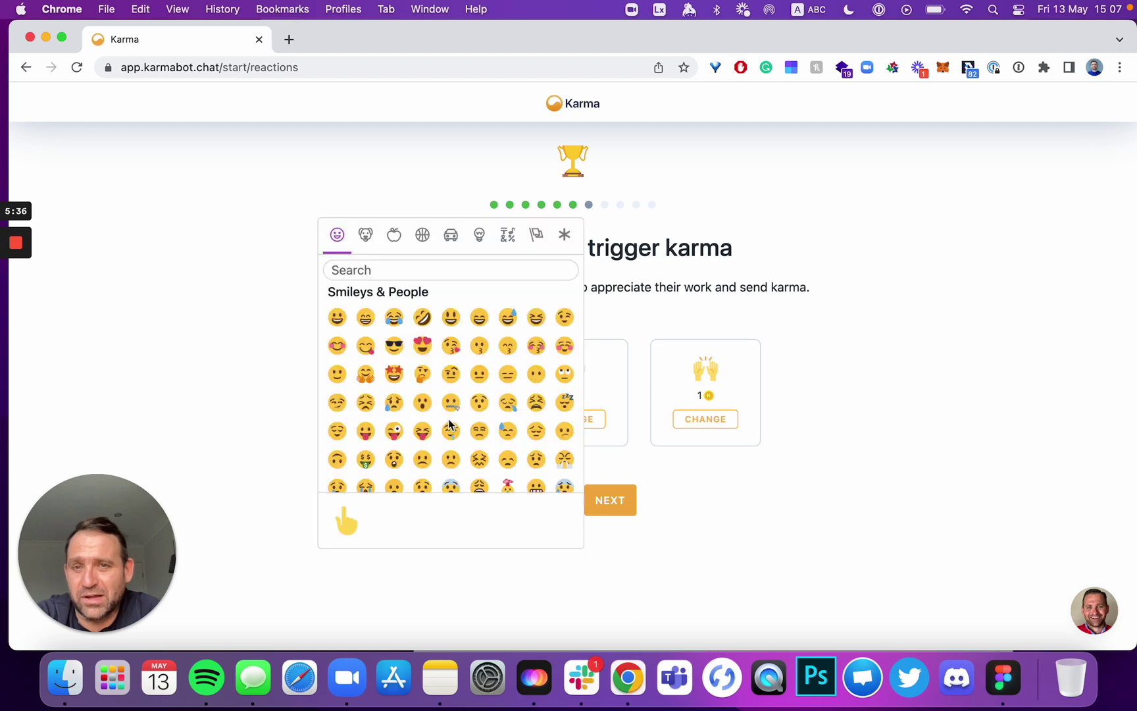
click(246, 412)
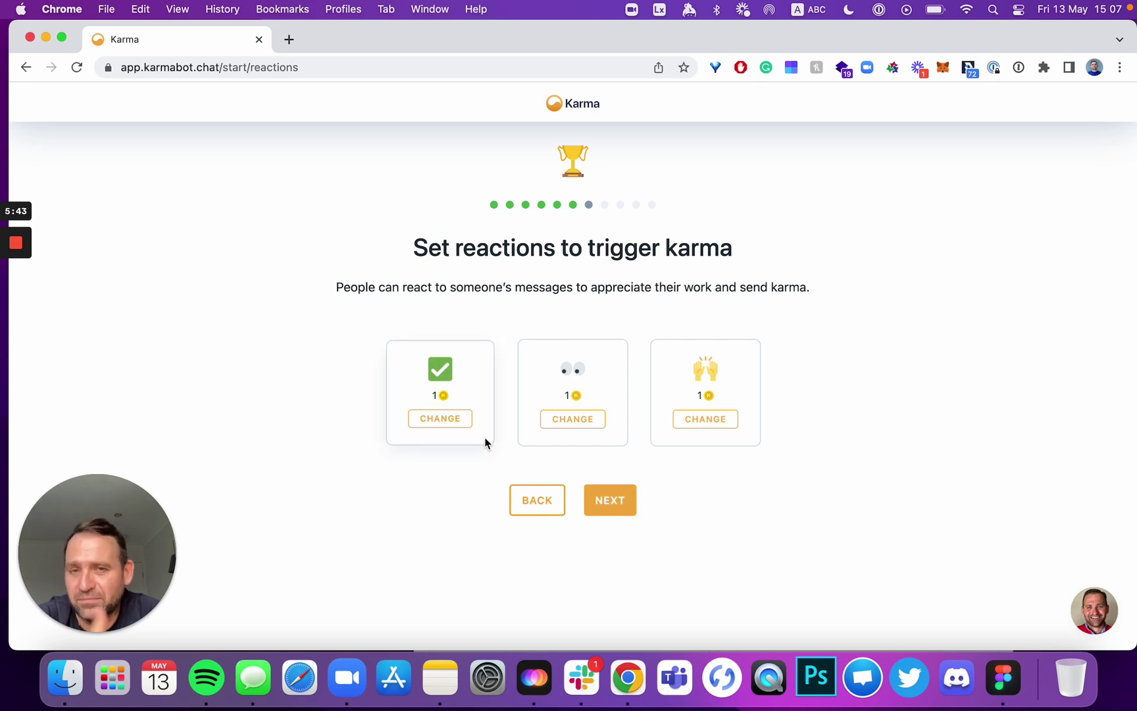
click(618, 508)
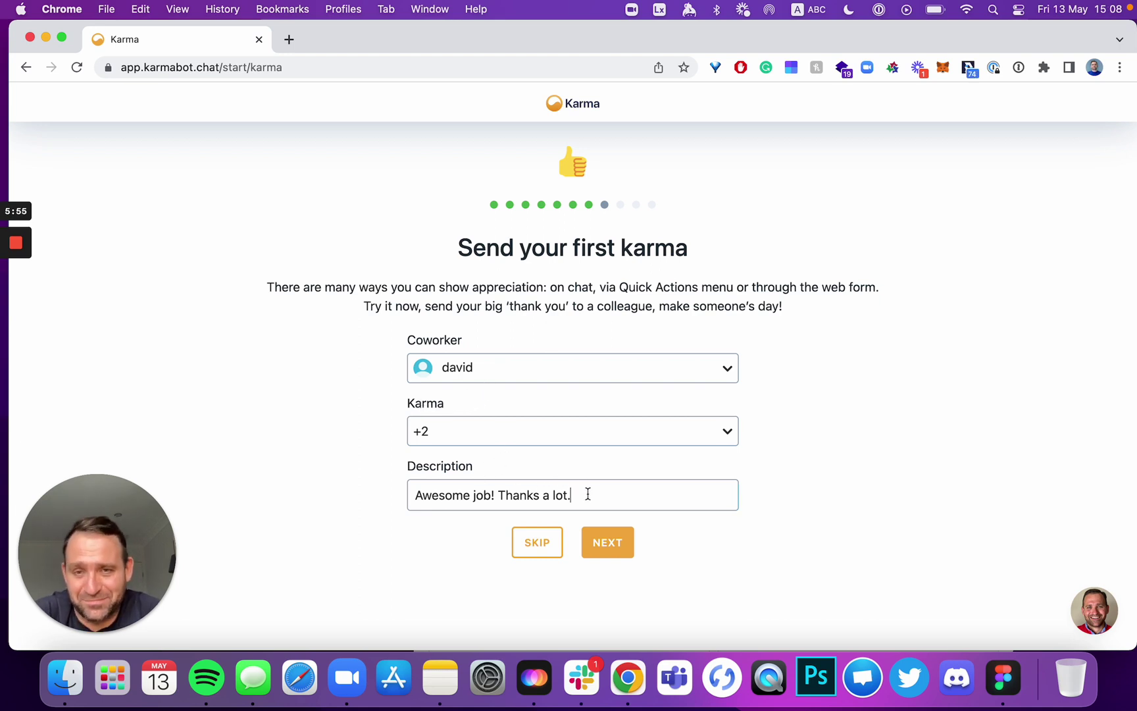
Replace the karma description with "Hey! Thanks for telling about Karma!" and send the karma to the selected coworker
drag(586, 495, 378, 501)
text(Hey!)
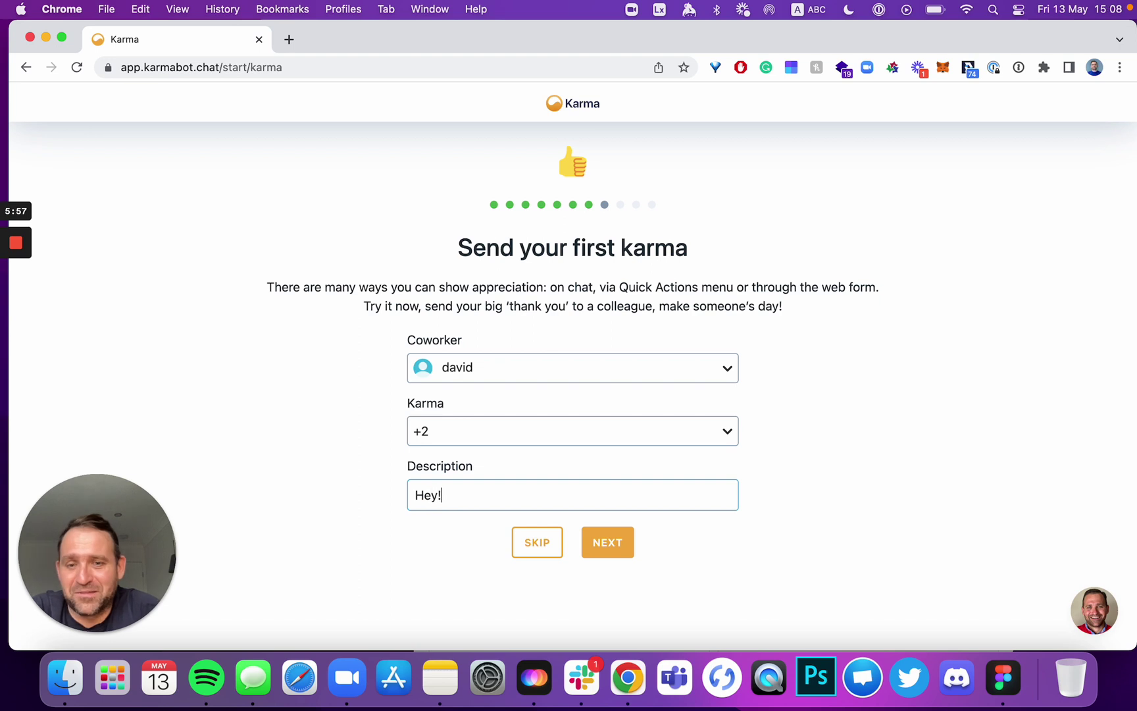
text( Thank)
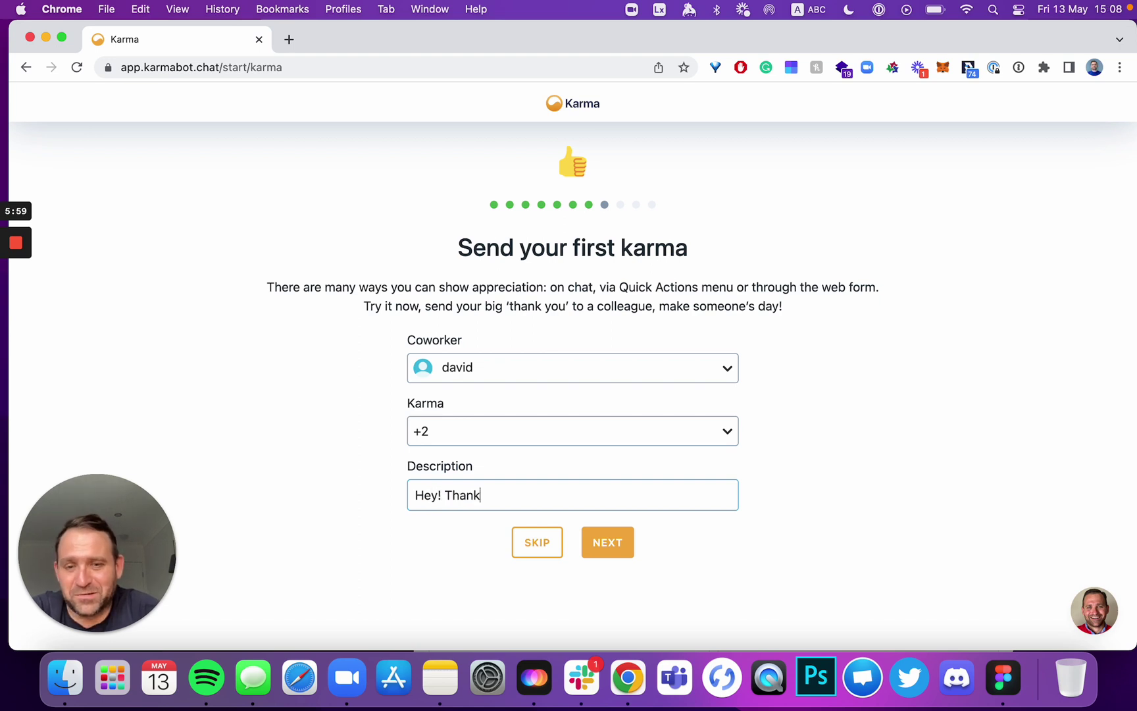
text(s for tel)
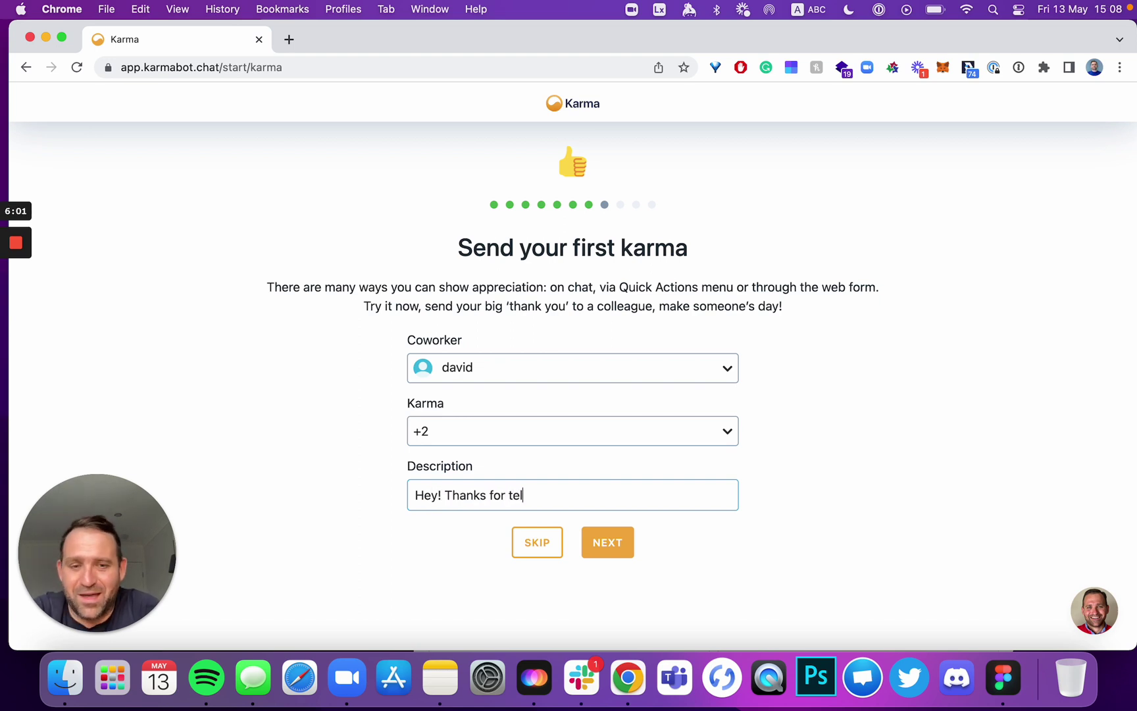
text(ling about K)
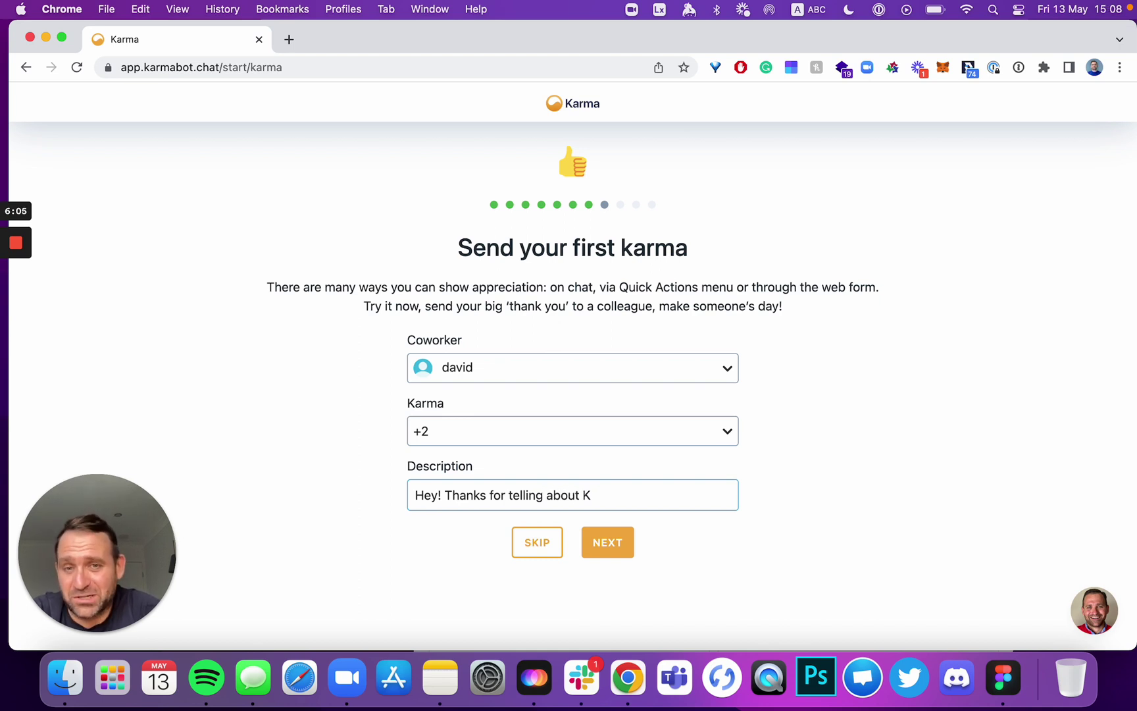
key(BackSpace)
key(BackSpace)
text(about)
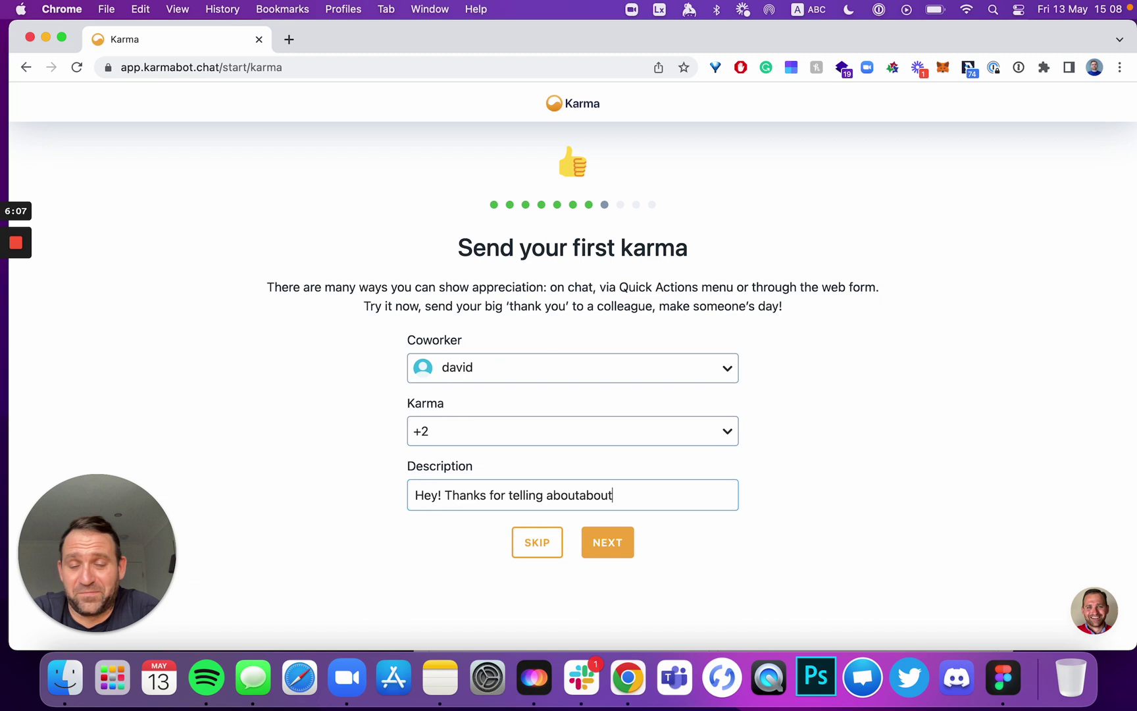
key(BackSpace)
key(BackSpace)
key(BackSpace)
key(BackSpace)
key(BackSpace)
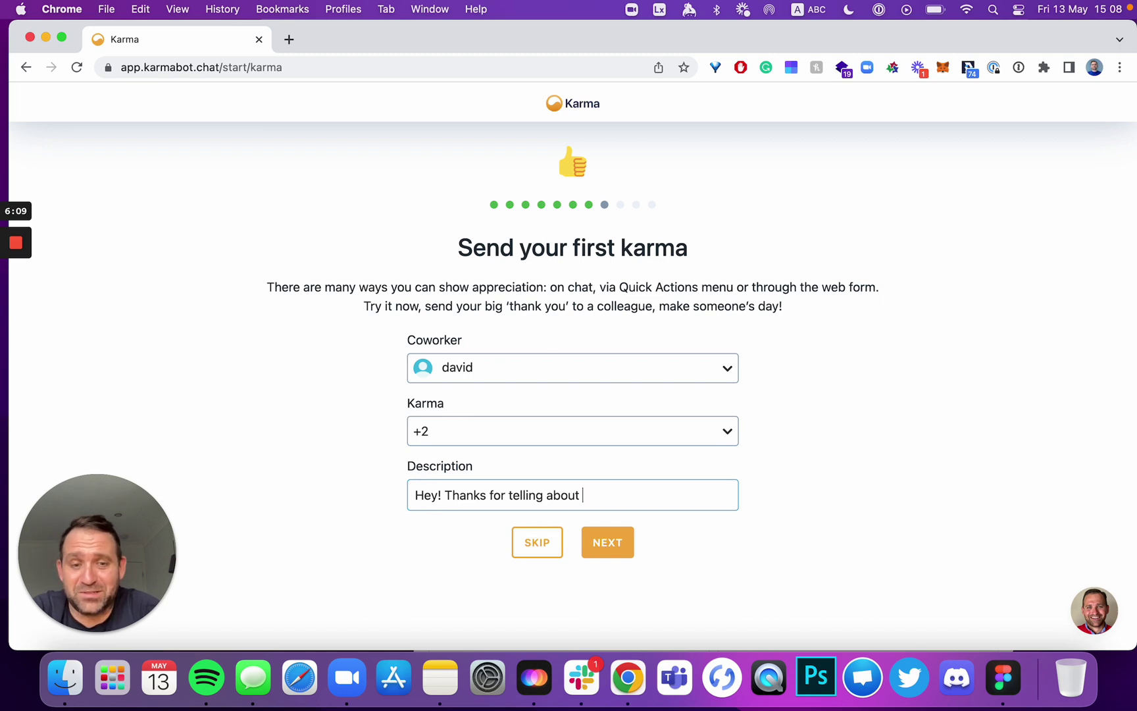
text(Karma!)
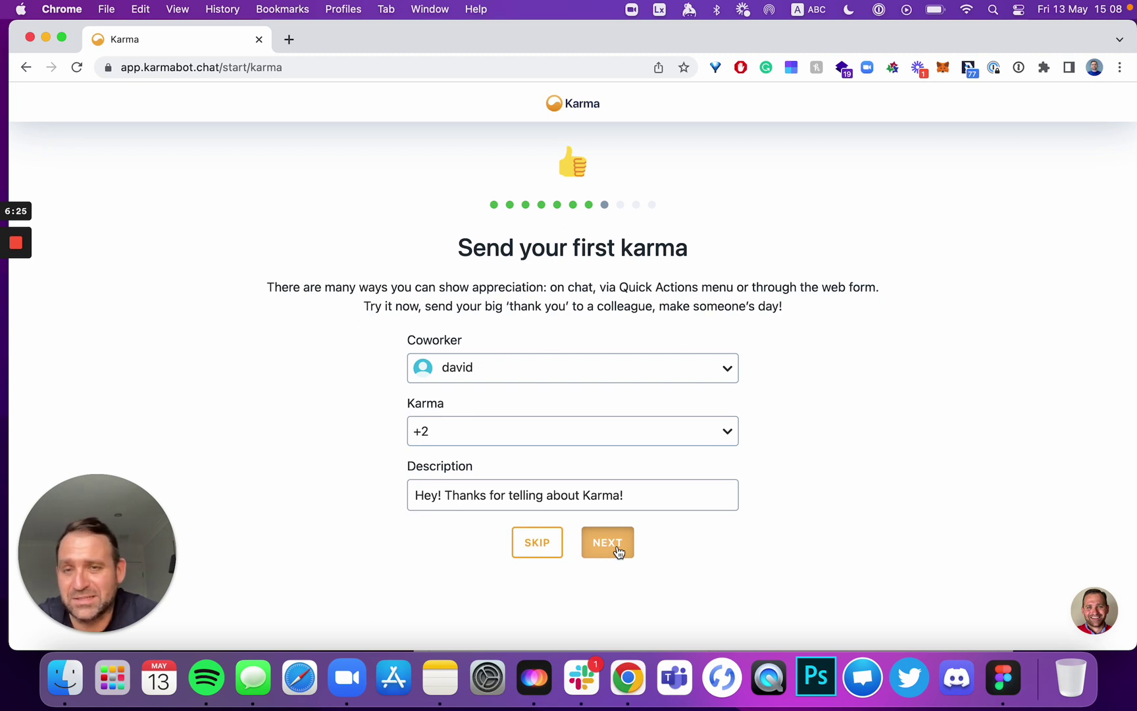
click(617, 547)
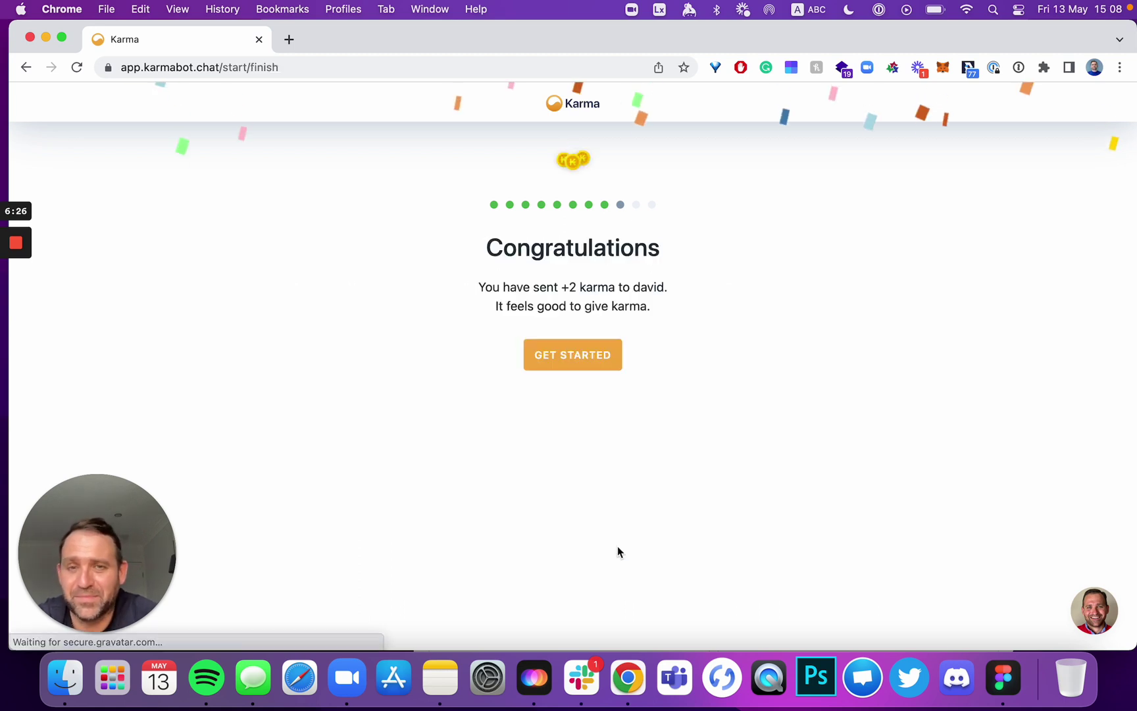
Get started with fine-tuning, compare the four team-size and culture presets, and proceed with "Small team. Formal culture."
click(559, 369)
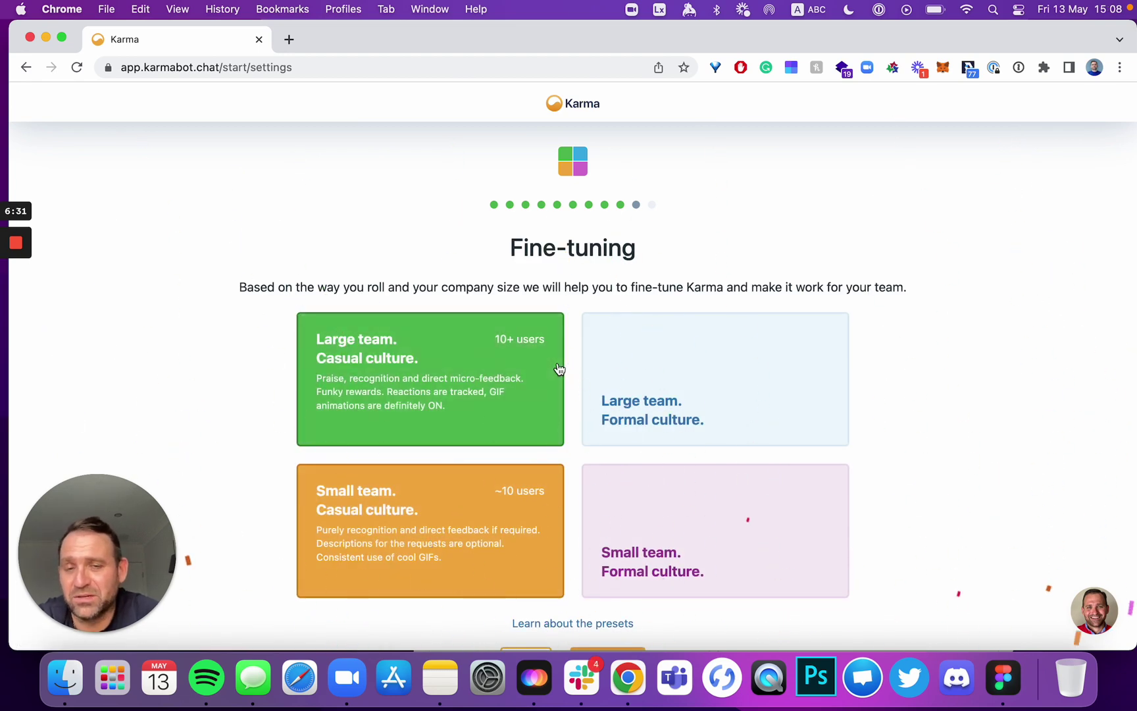
scroll(568, 460, down, 1)
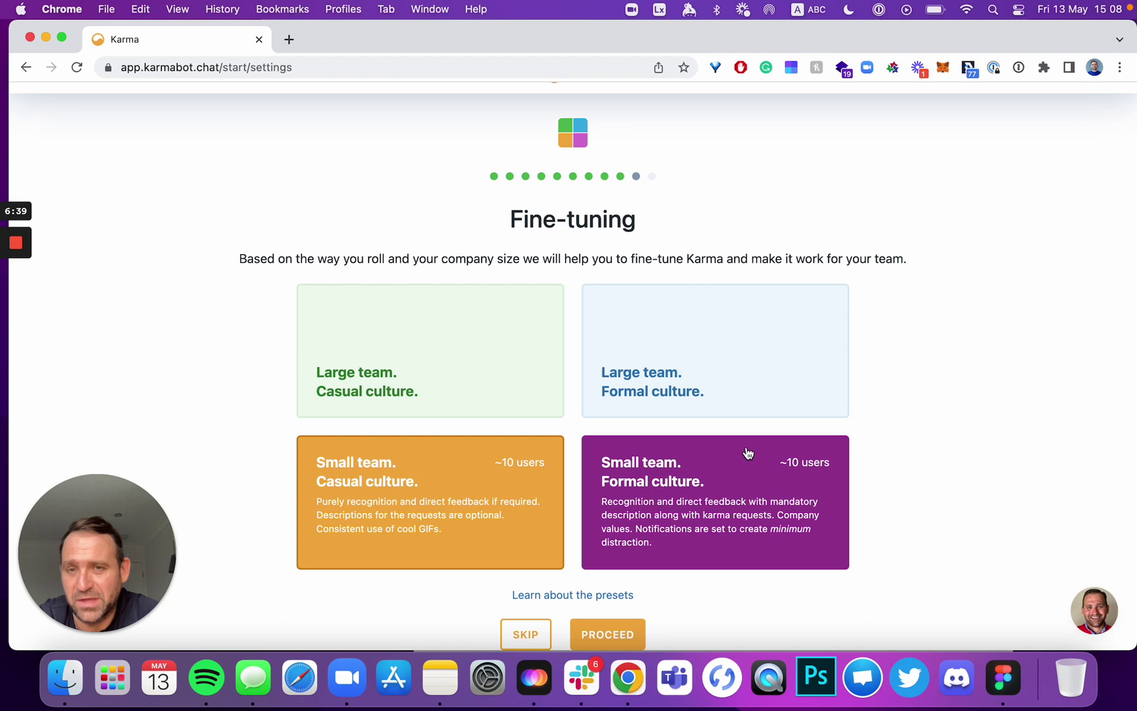
mouse_move(417, 350)
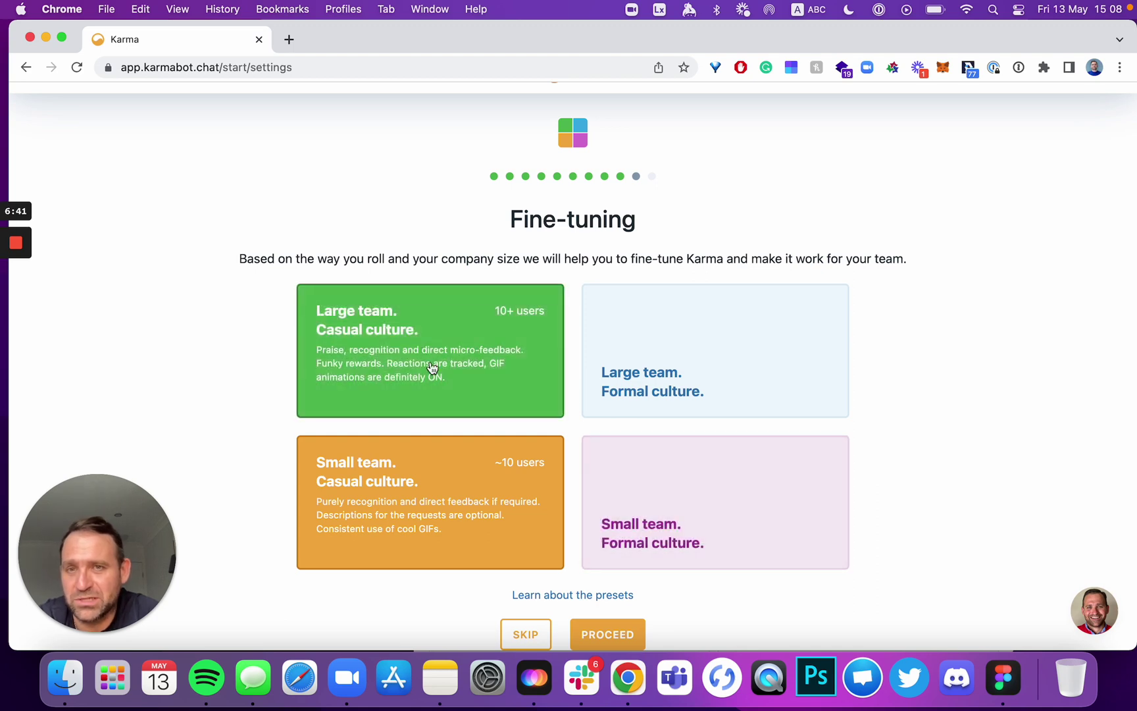
mouse_move(679, 380)
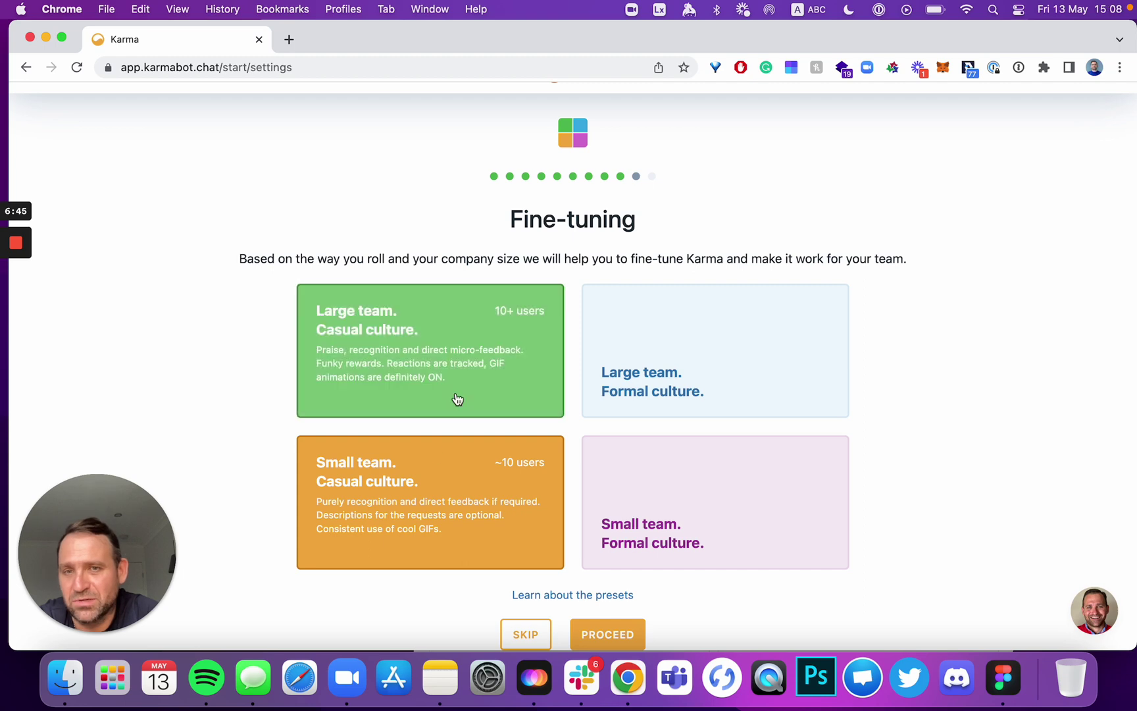
mouse_move(699, 484)
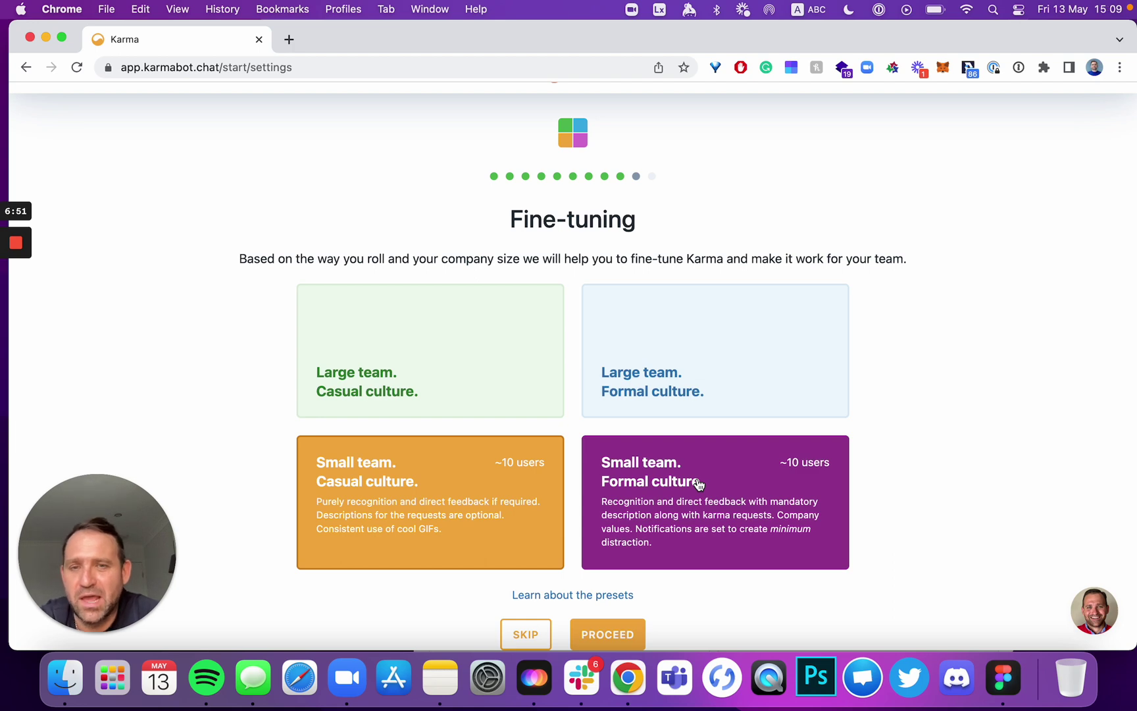
mouse_move(734, 380)
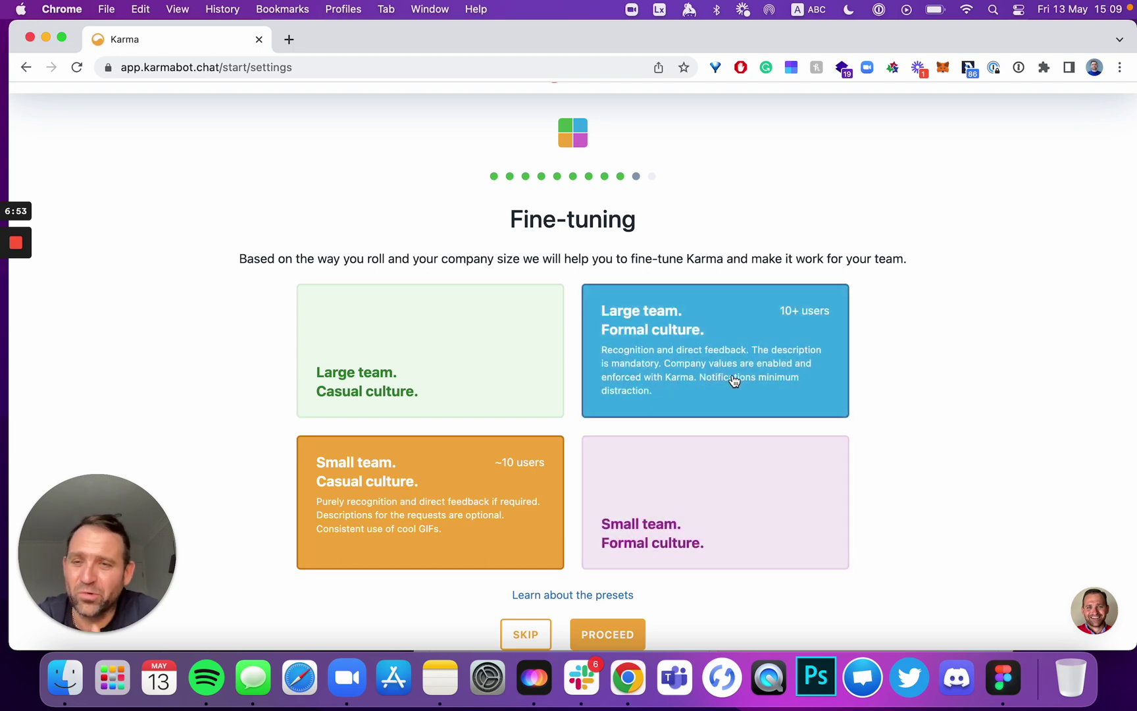
mouse_move(507, 395)
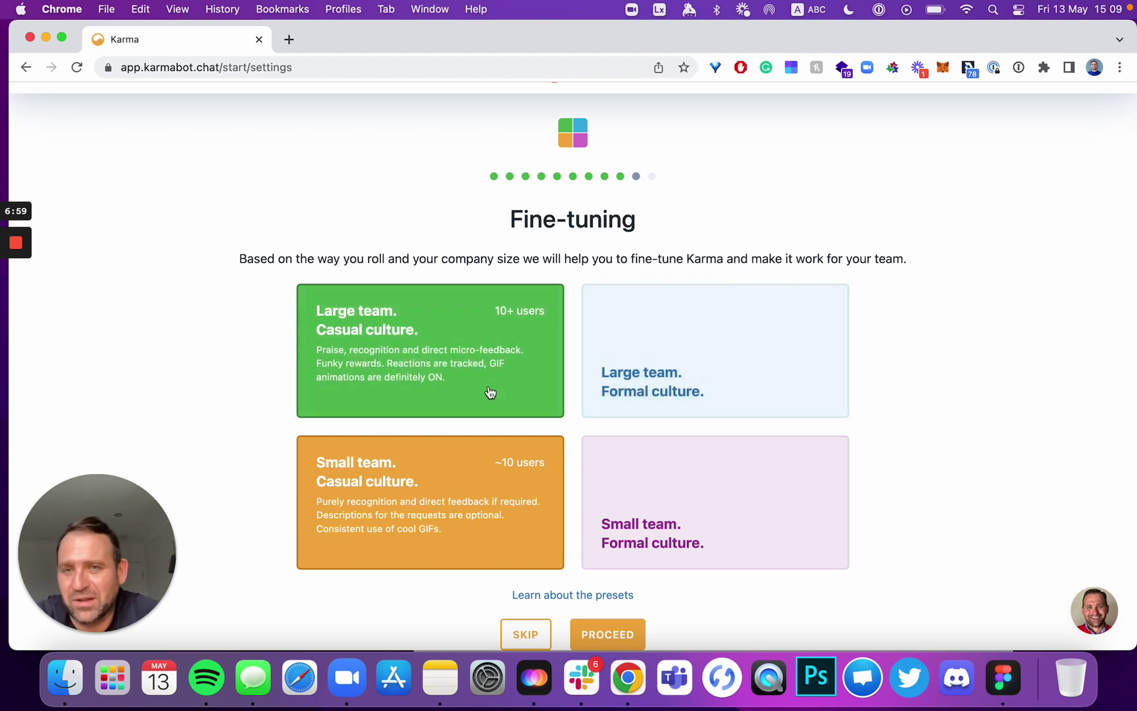
mouse_move(644, 362)
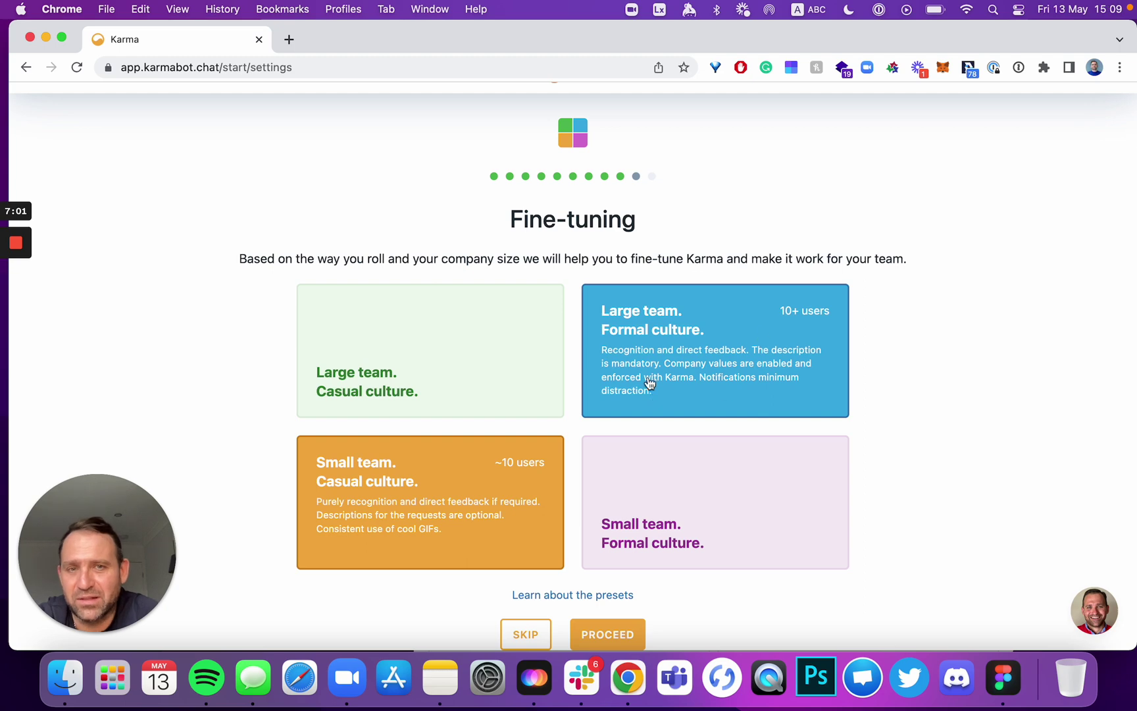
mouse_move(678, 555)
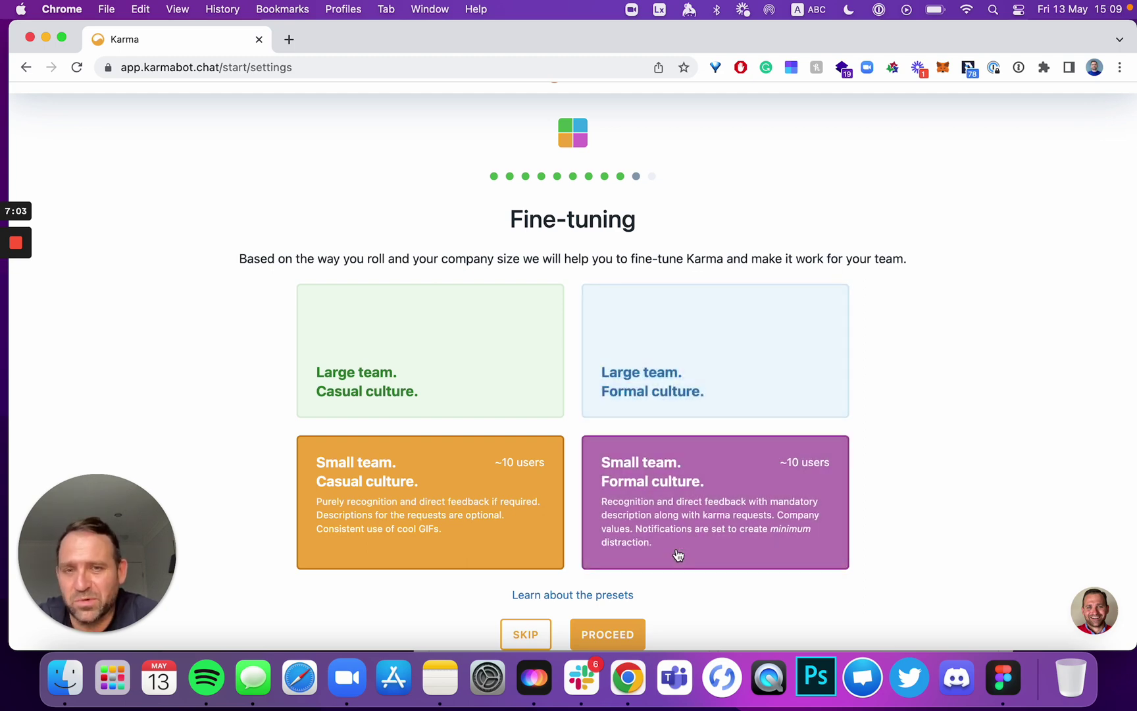
mouse_move(413, 383)
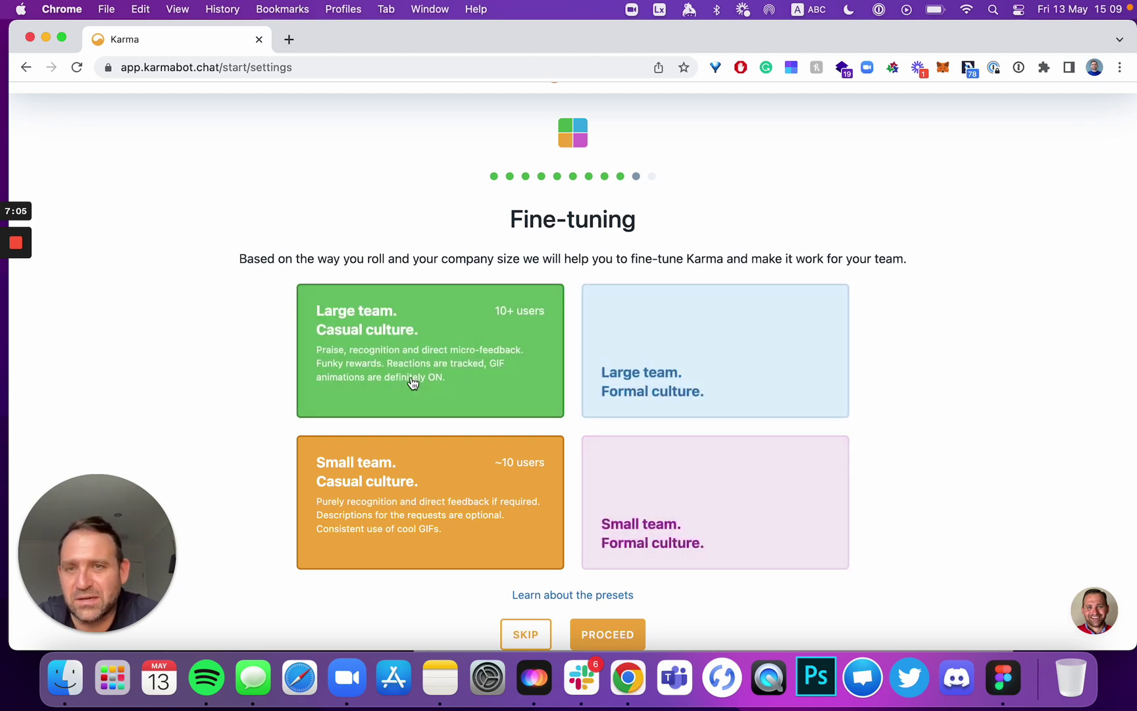
mouse_move(597, 532)
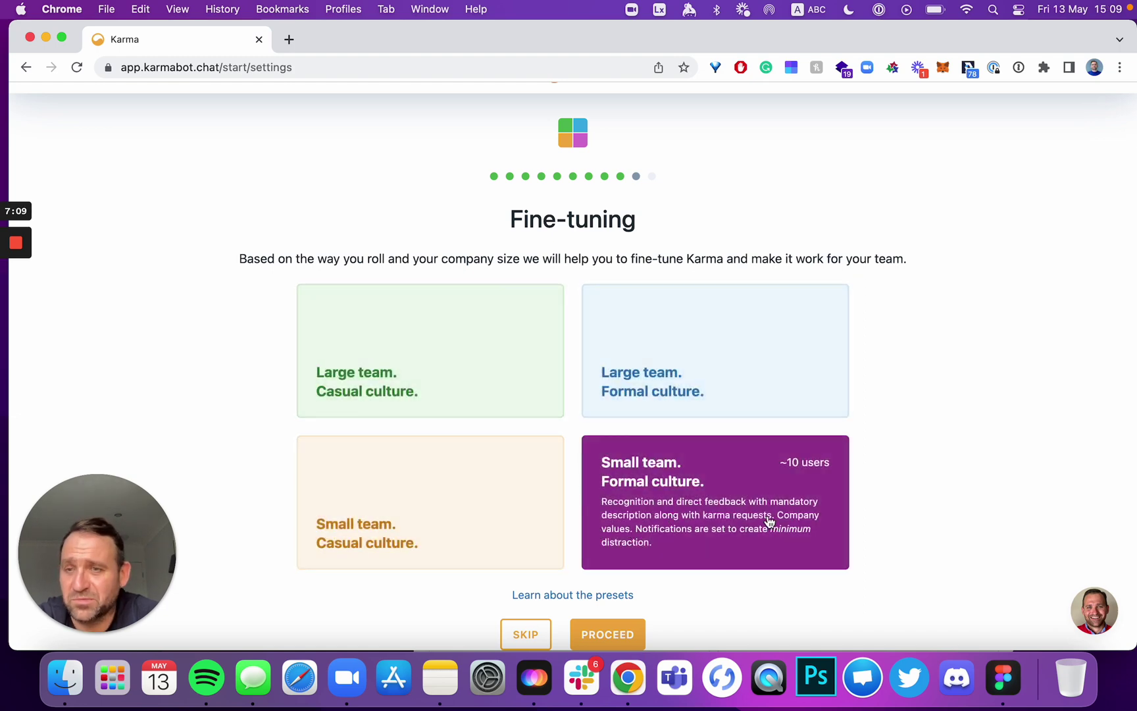
click(618, 636)
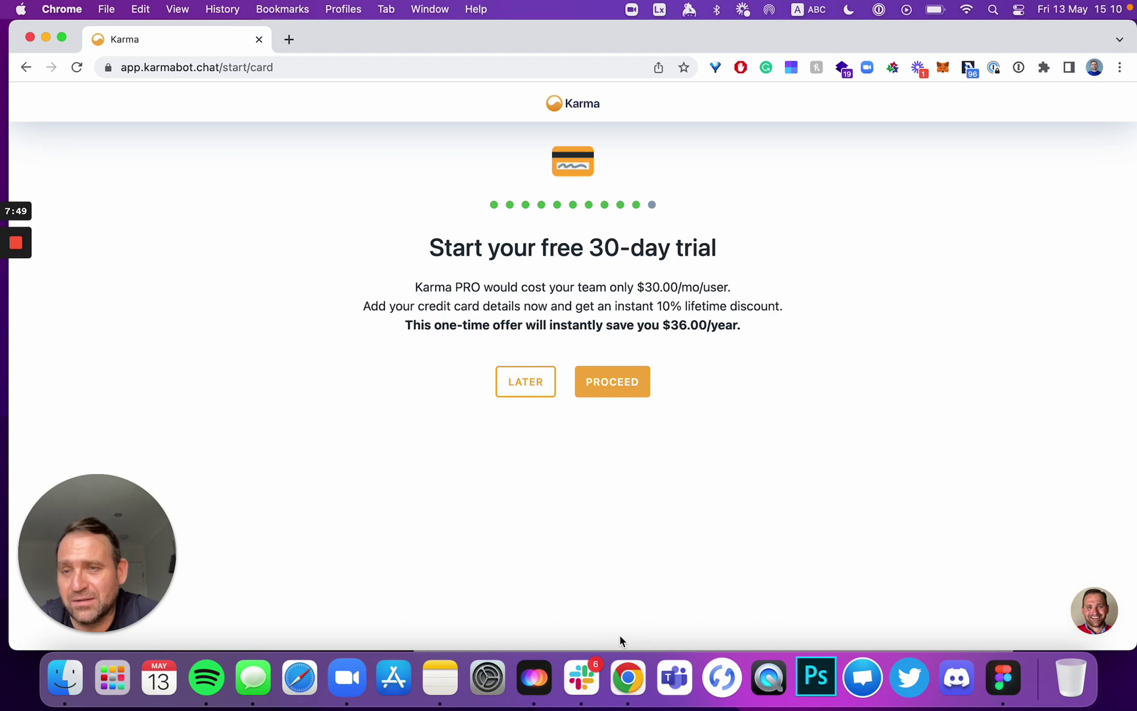
Proceed to the trial's card payment form, return without saving a card, and look over the Getting started with Karma page
click(614, 395)
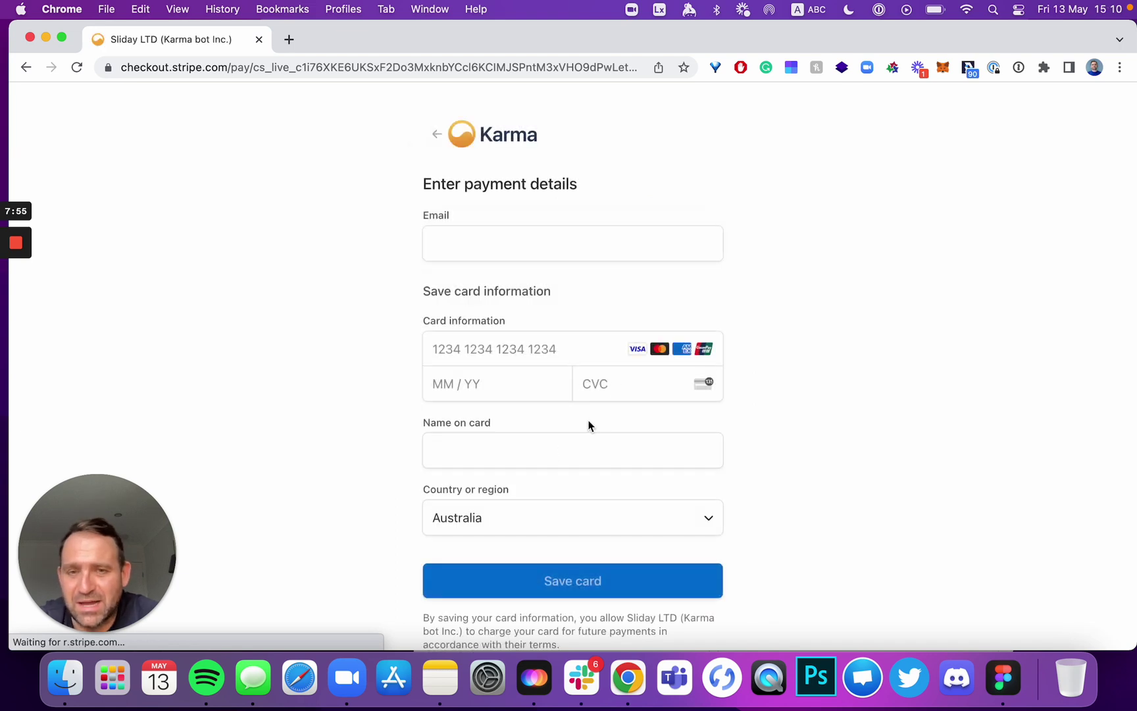
scroll(607, 517, down, 2)
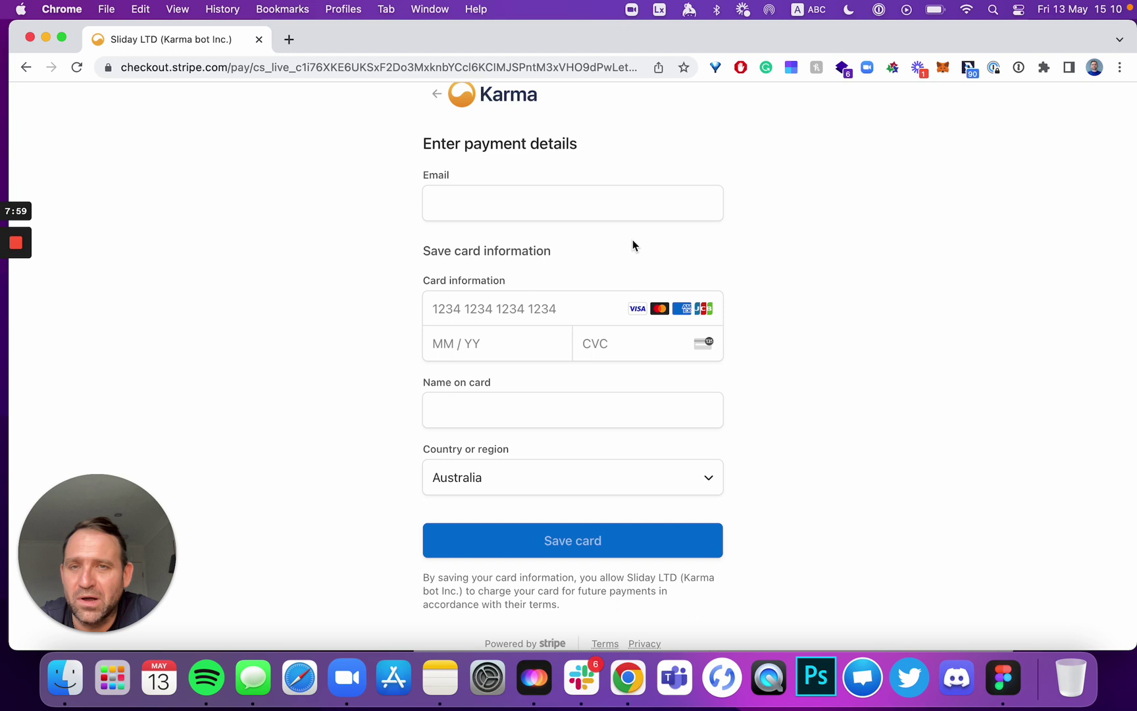
scroll(563, 450, up, 2)
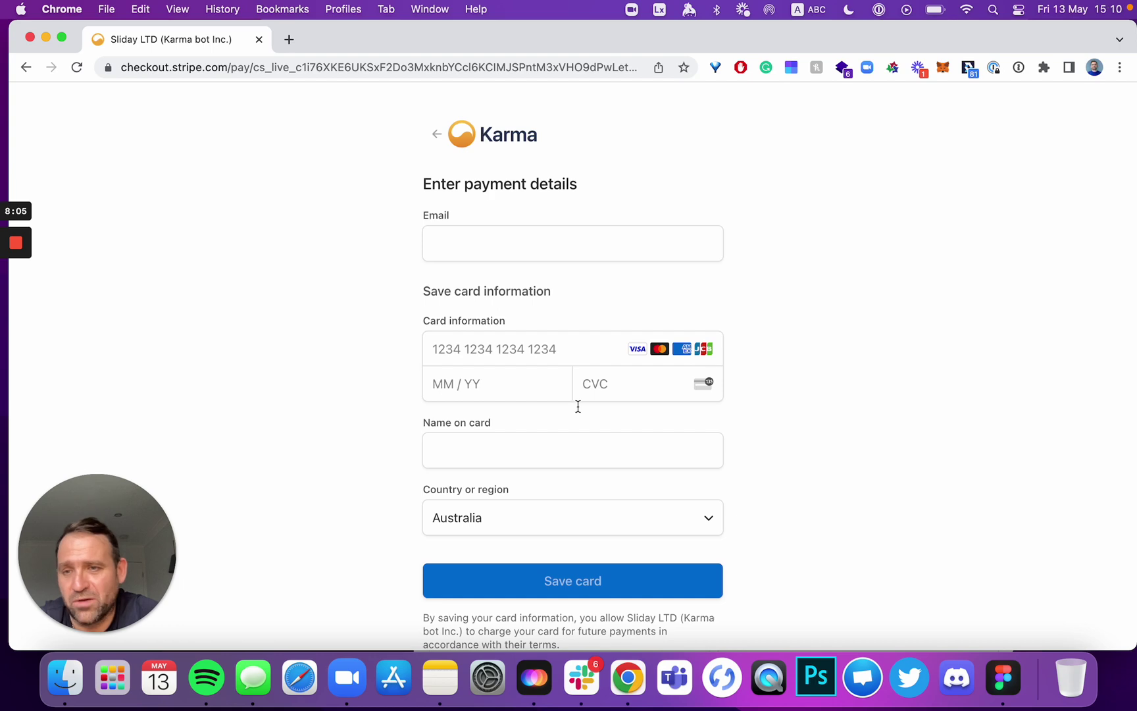
click(438, 138)
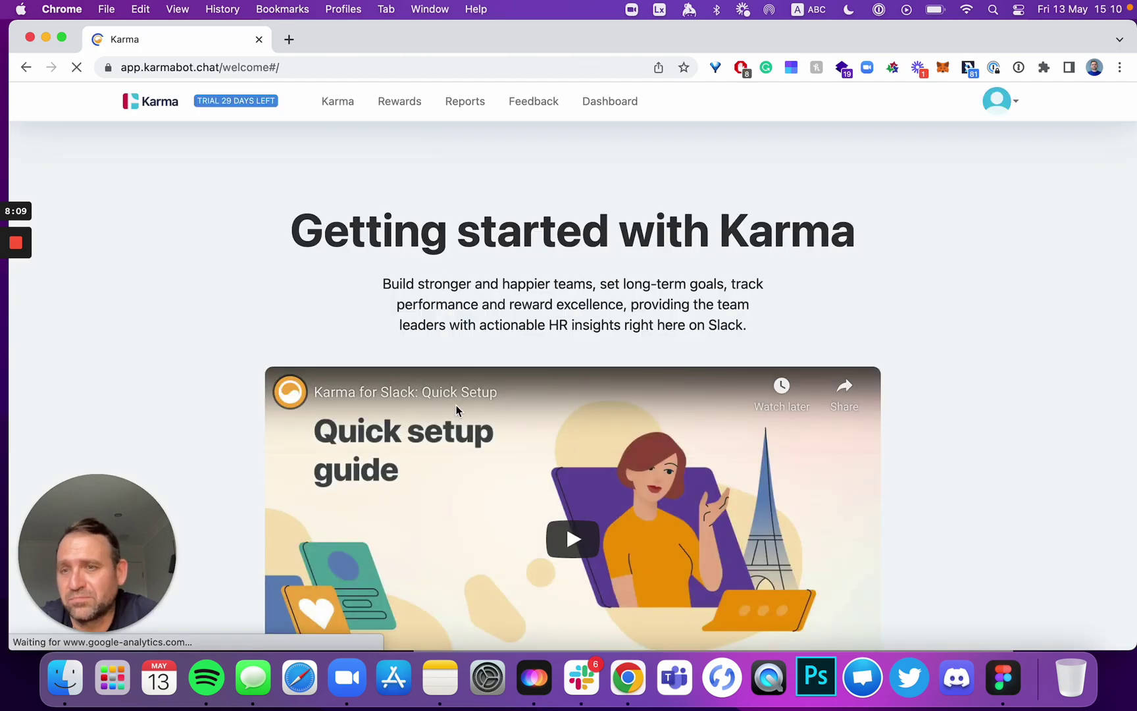
scroll(477, 545, down, 5)
scroll(476, 544, up, 5)
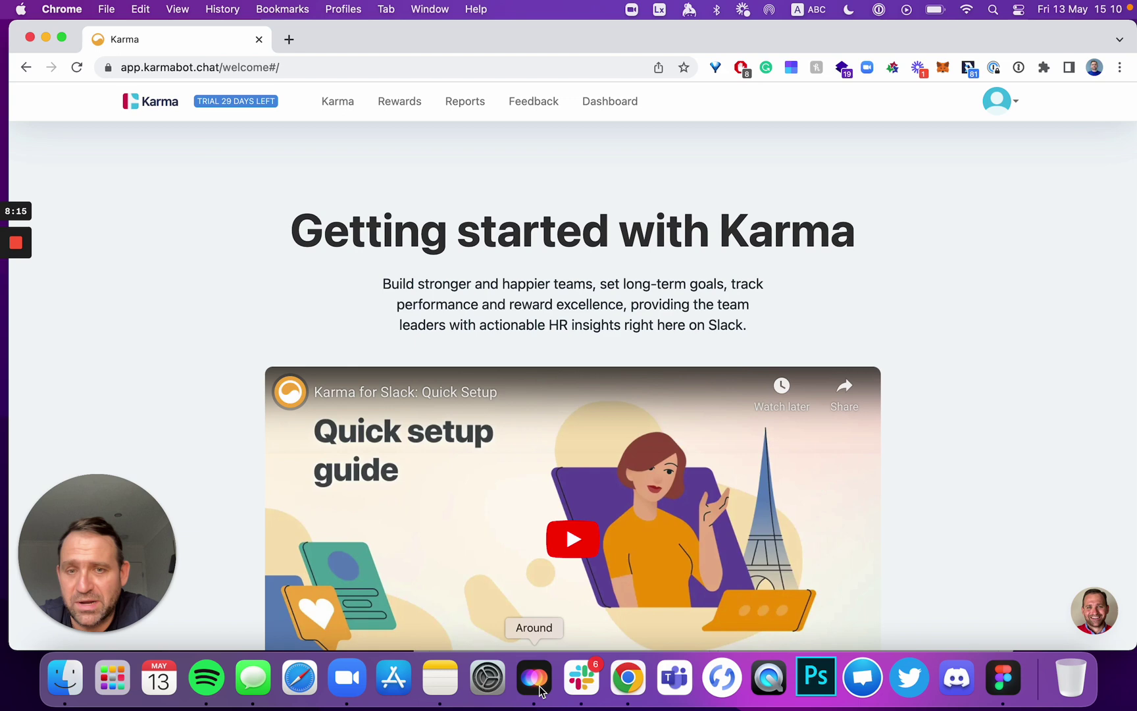
Switch to Slack, open the Karma app's messages, and view the "How did you hear about Karma?" answers without choosing one
click(581, 678)
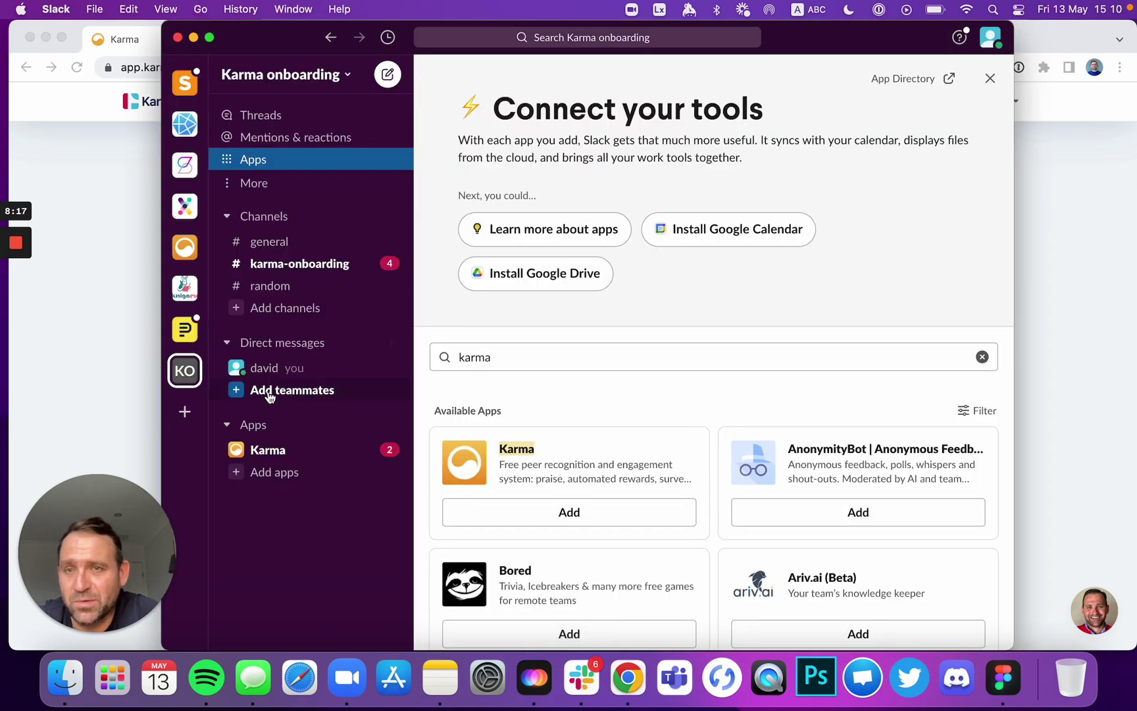
click(293, 452)
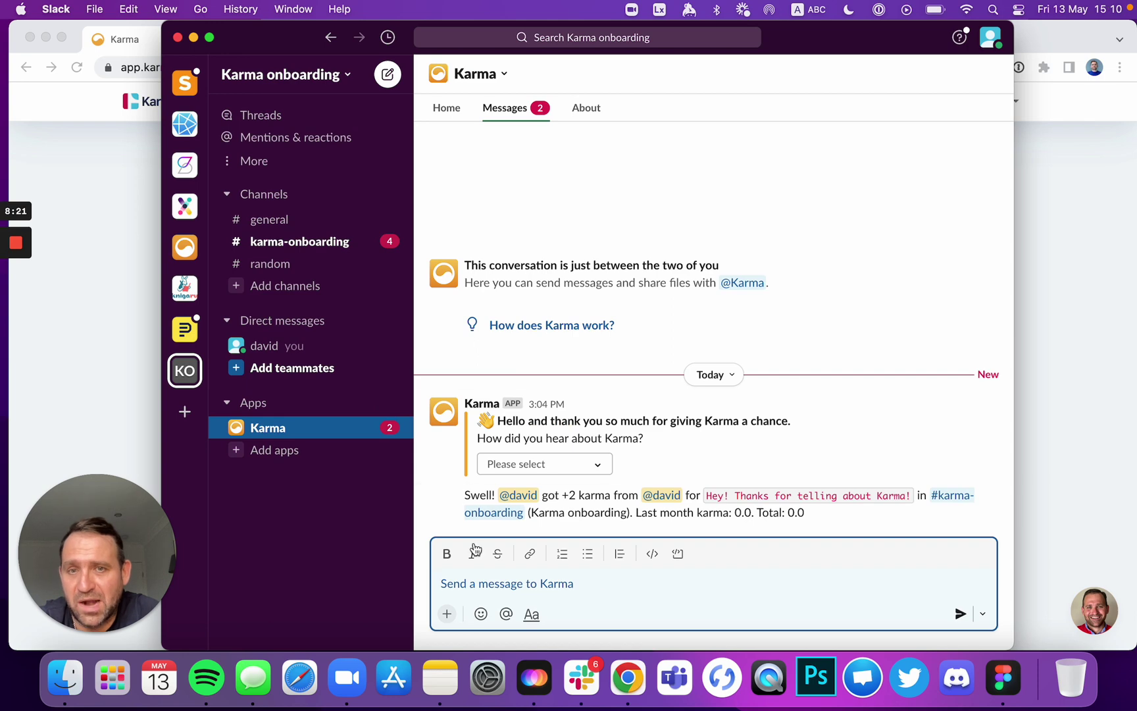
click(598, 468)
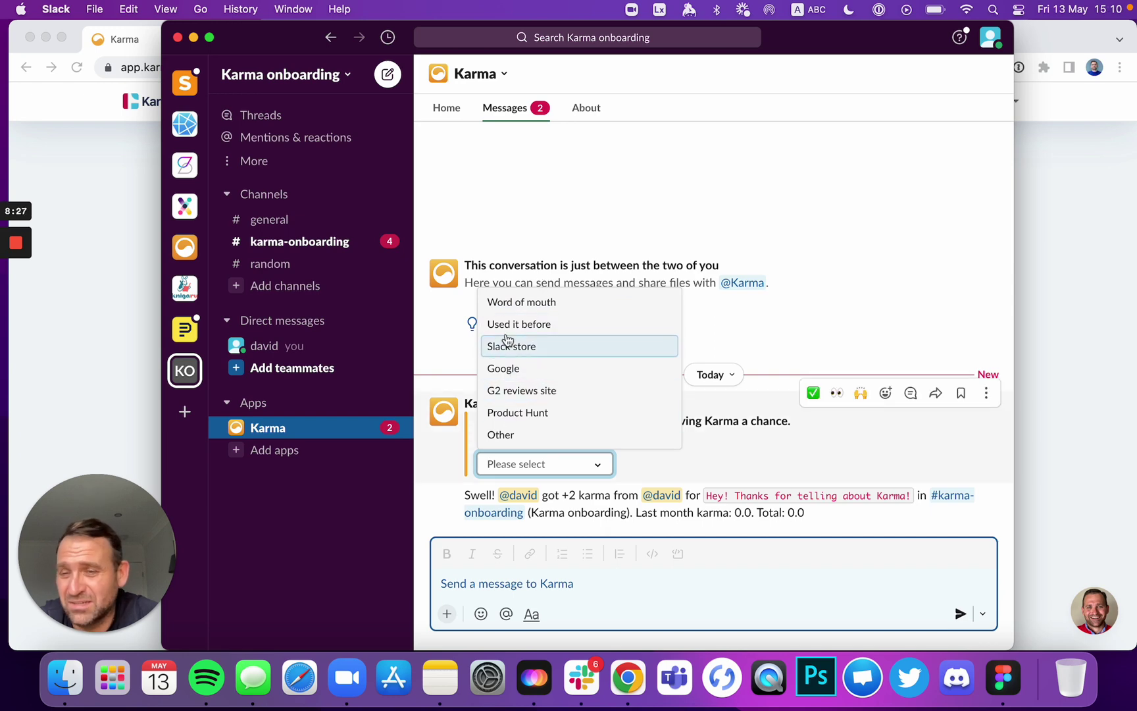
click(752, 453)
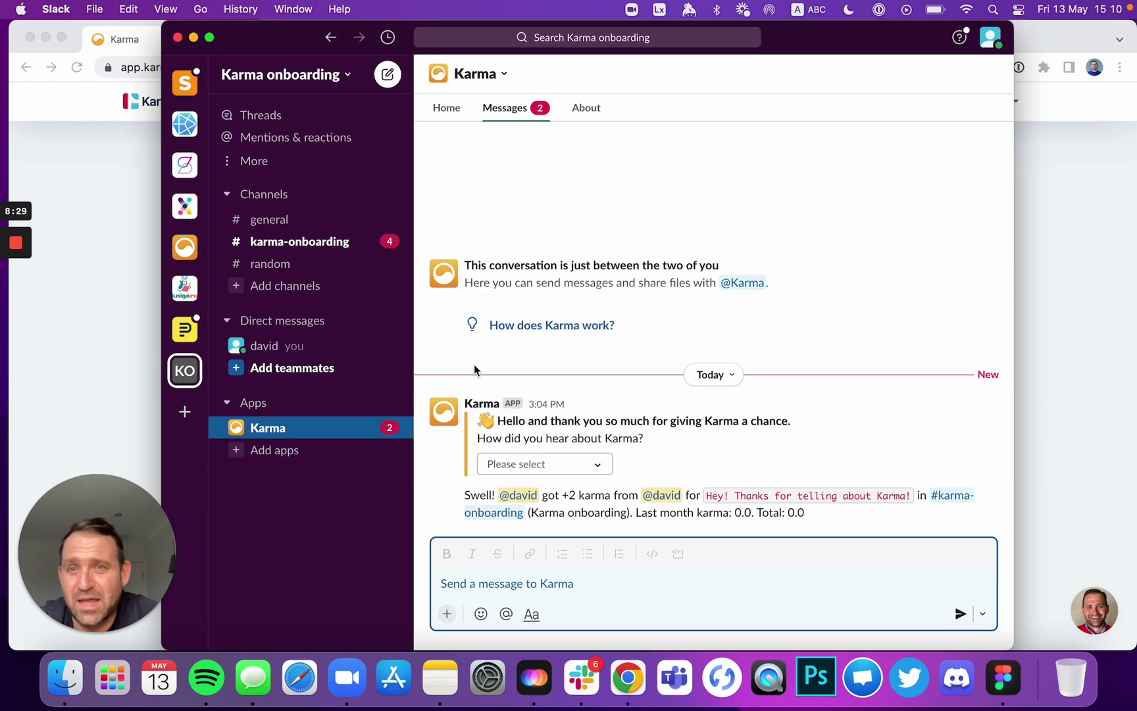
Open the #karma-onboarding channel and read Karma's posts, from the karma approval to the invitation message with sample commands
click(317, 248)
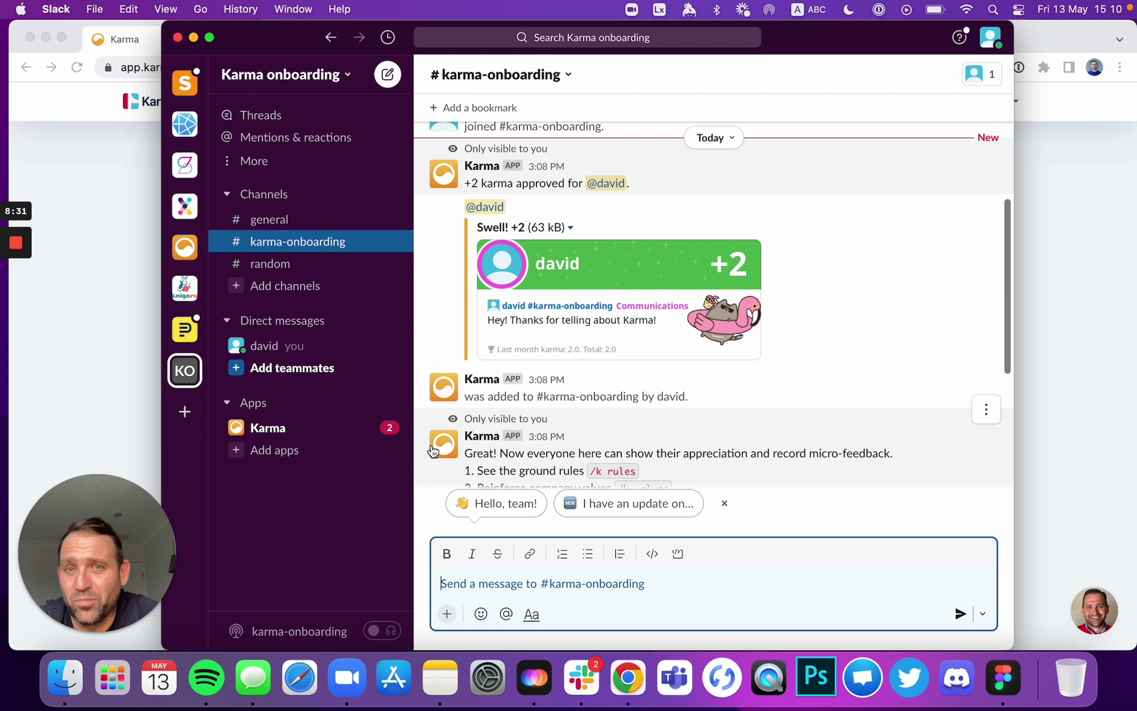
scroll(625, 434, up, 4)
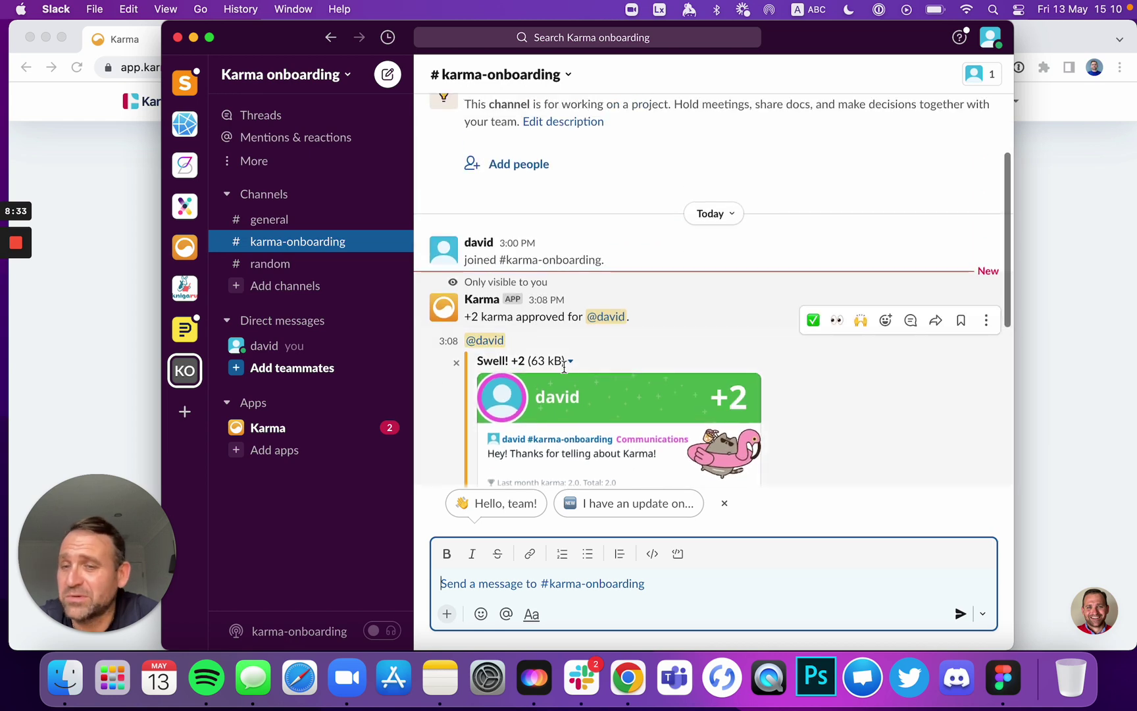
scroll(579, 388, down, 5)
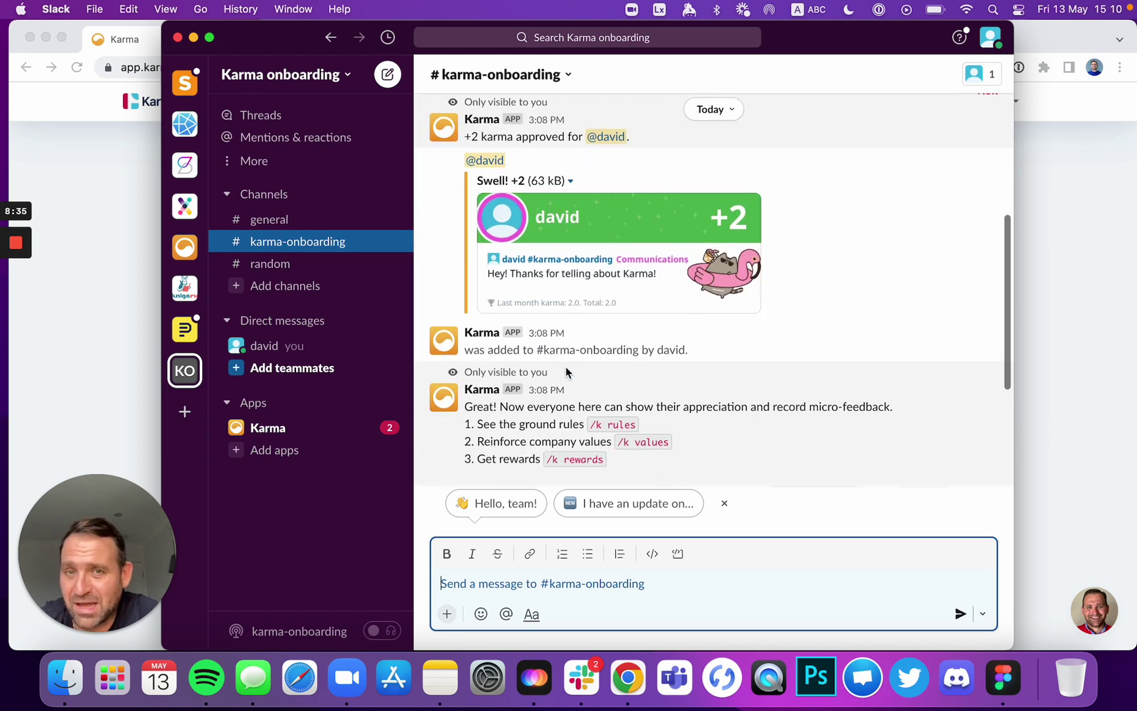
scroll(565, 373, down, 2)
scroll(566, 366, down, 6)
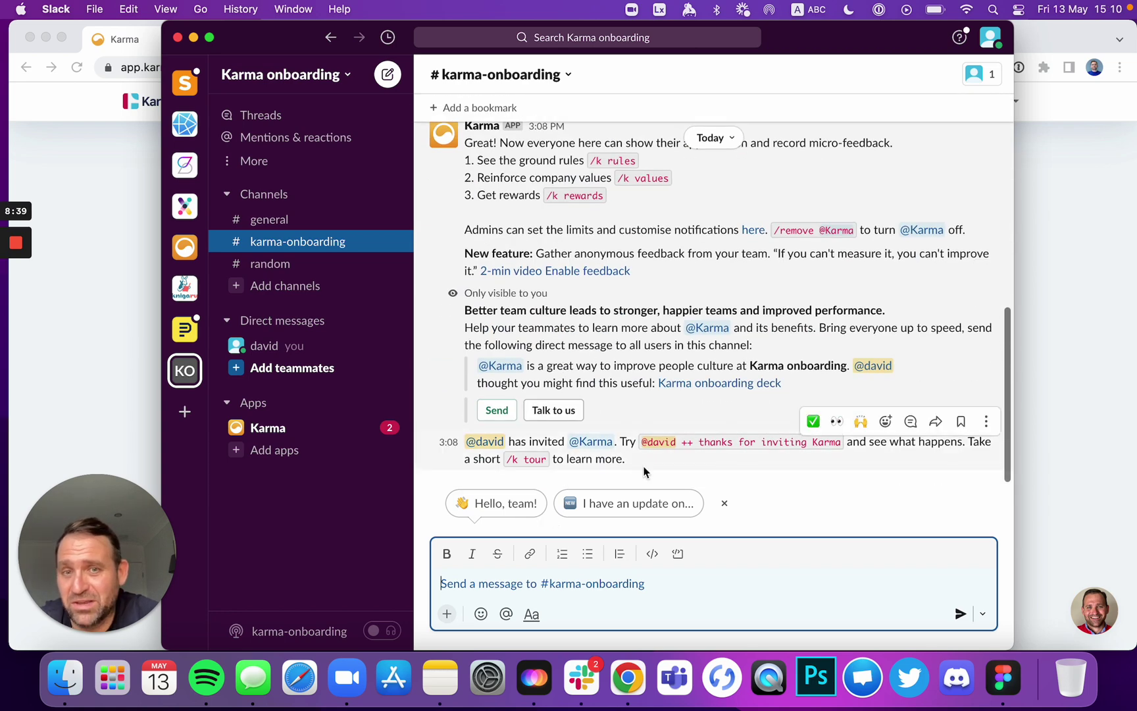
drag(625, 459, 462, 441)
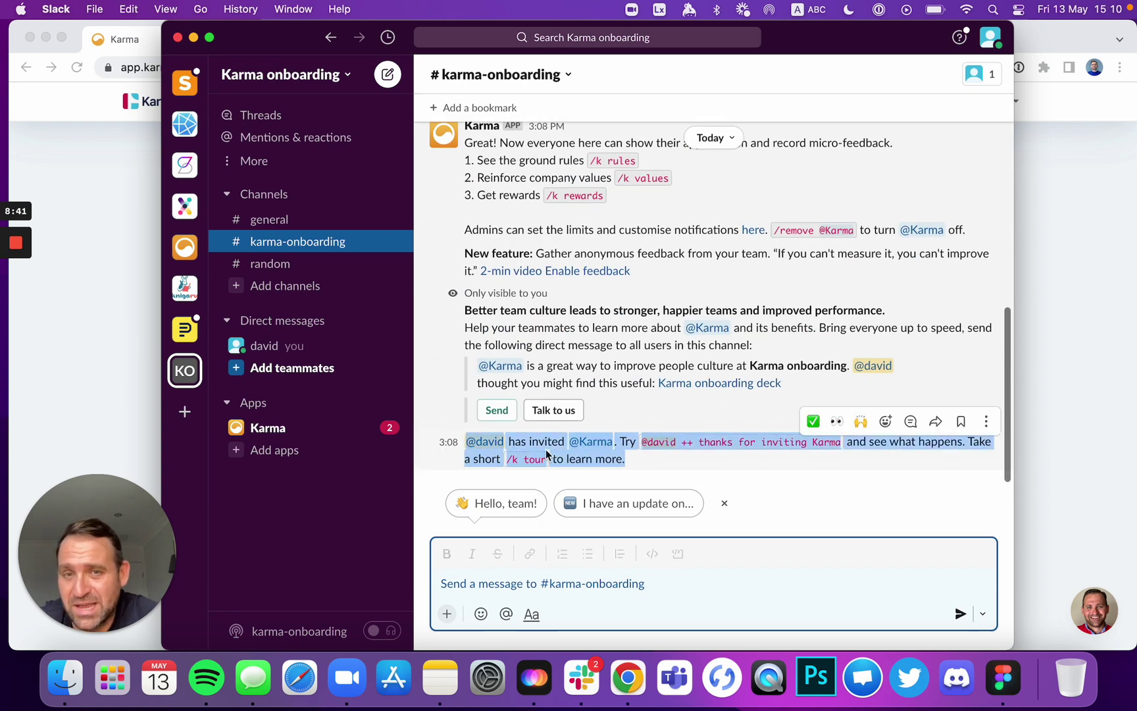
click(702, 470)
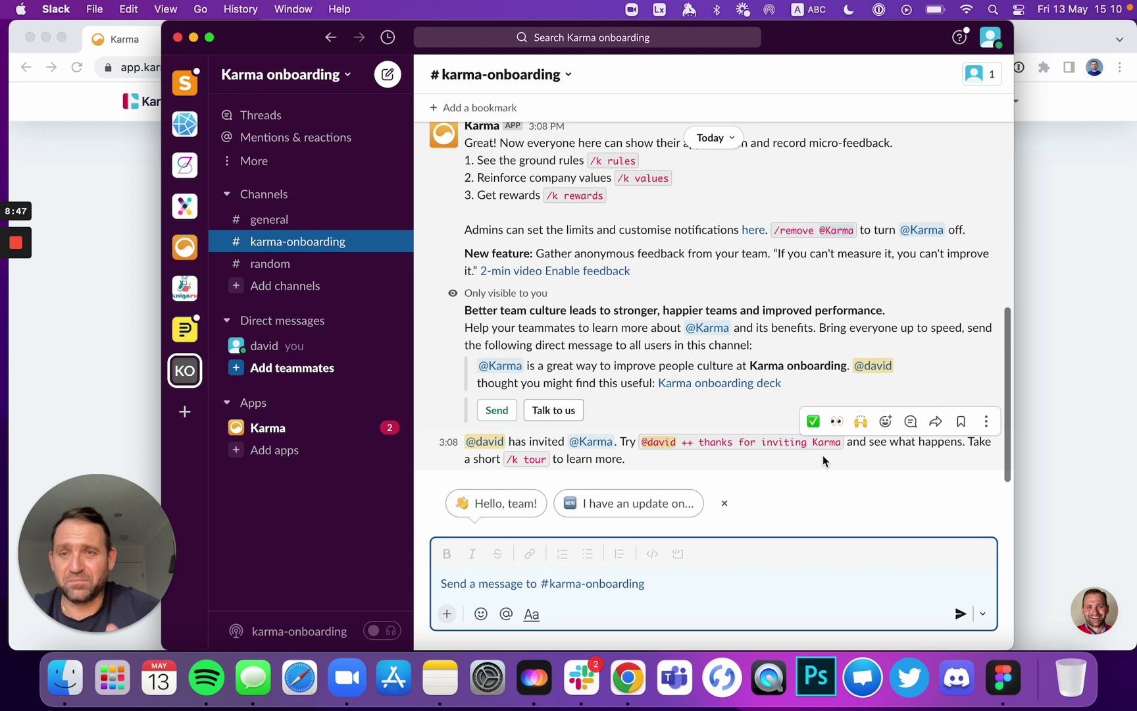
Switch to Chrome, open the Karma admin settings, and view the Feedback section with its survey questions
click(133, 285)
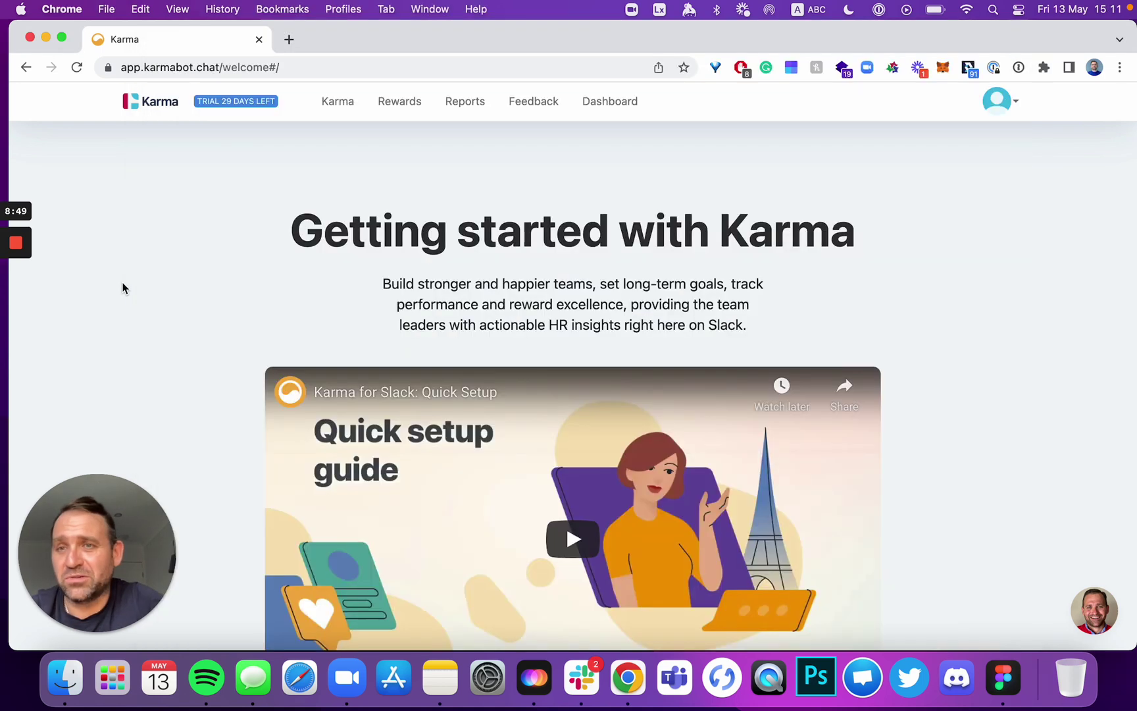
click(1002, 107)
click(956, 197)
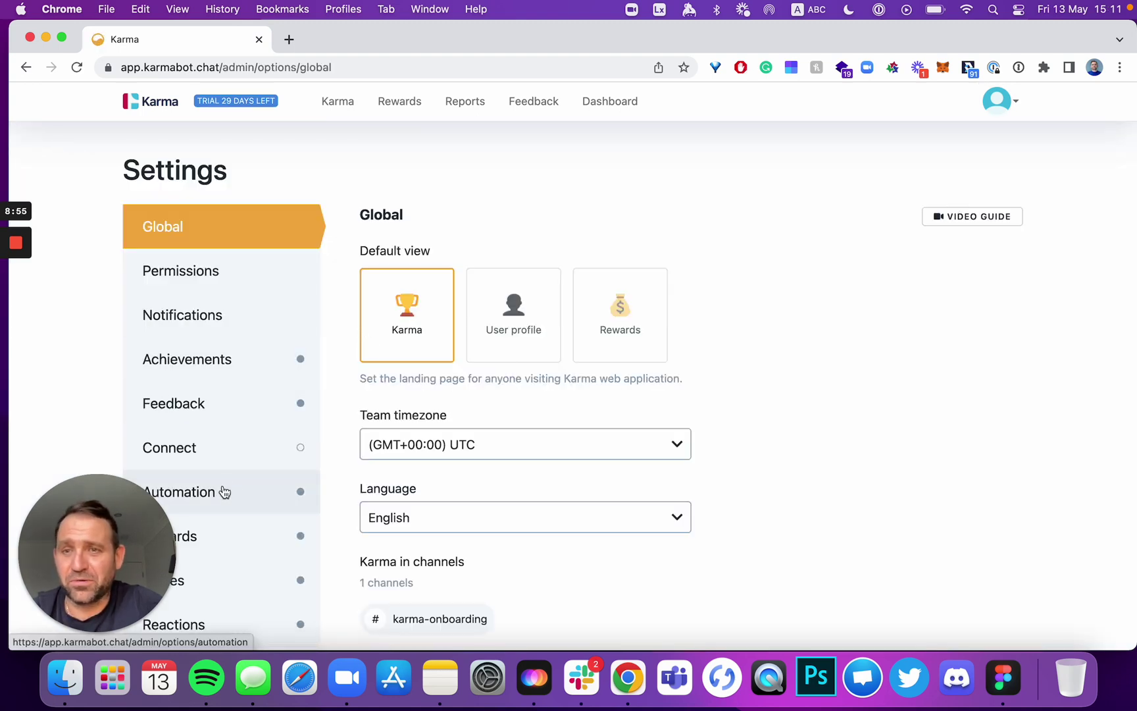
click(222, 402)
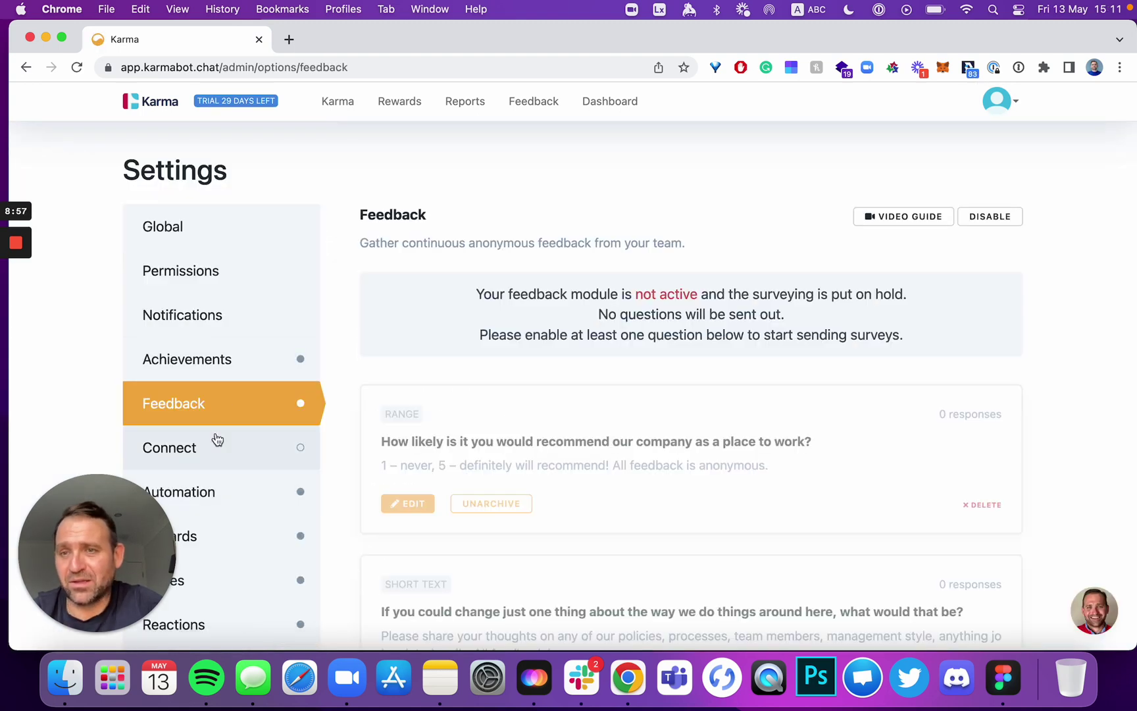
scroll(212, 503, down, 5)
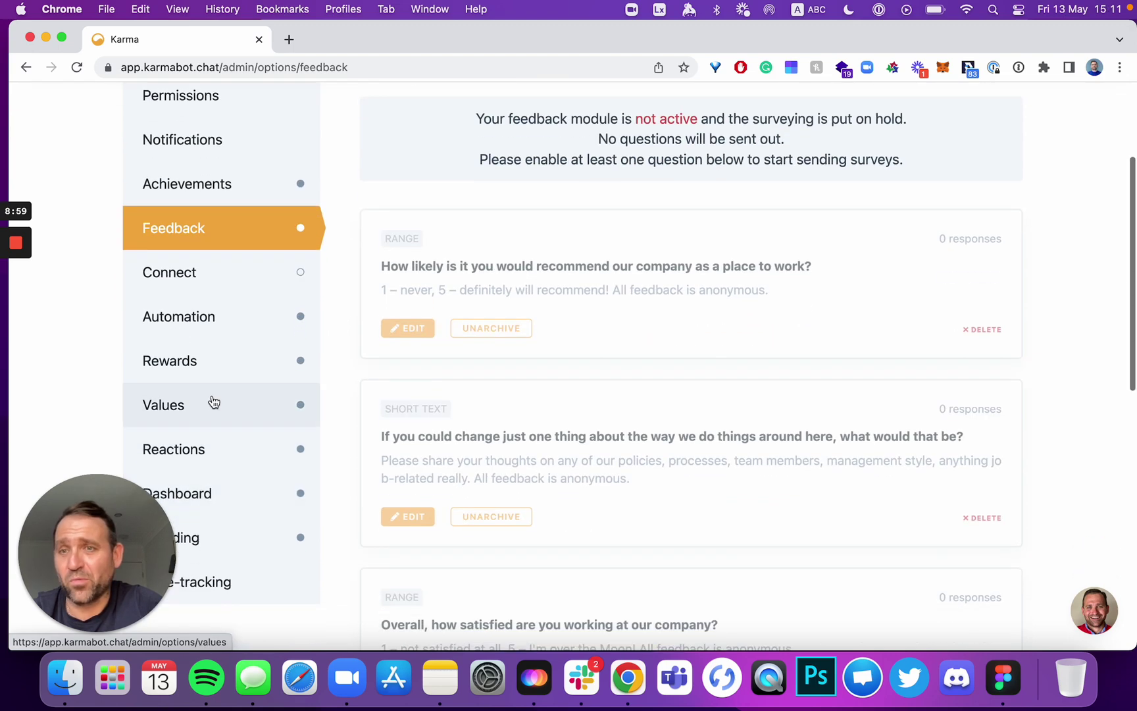
Look over the Rewards settings from the bonus period to the reward ideas, and open the Values settings
click(201, 369)
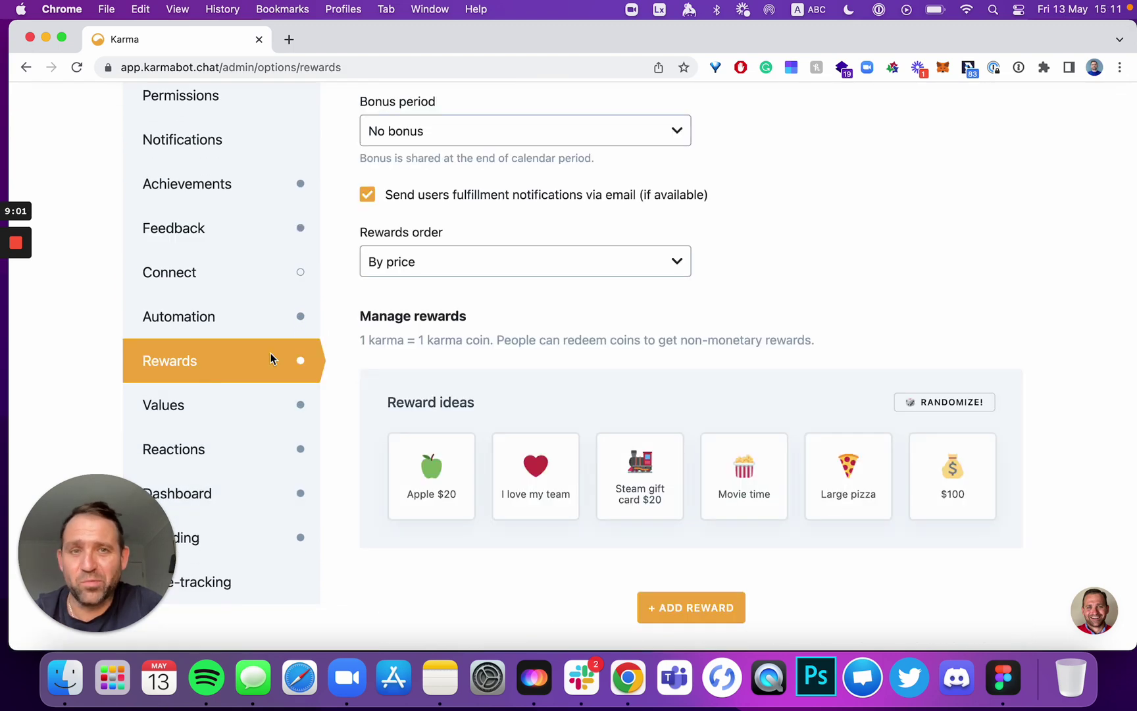
scroll(794, 373, up, 5)
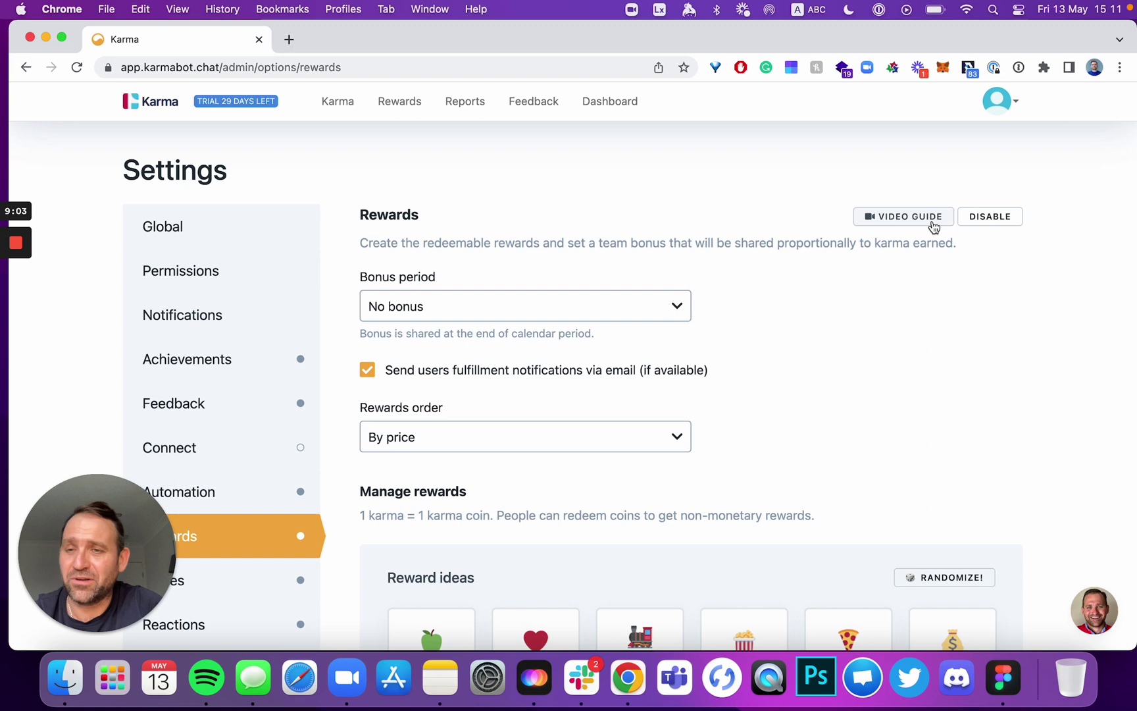
scroll(398, 440, down, 5)
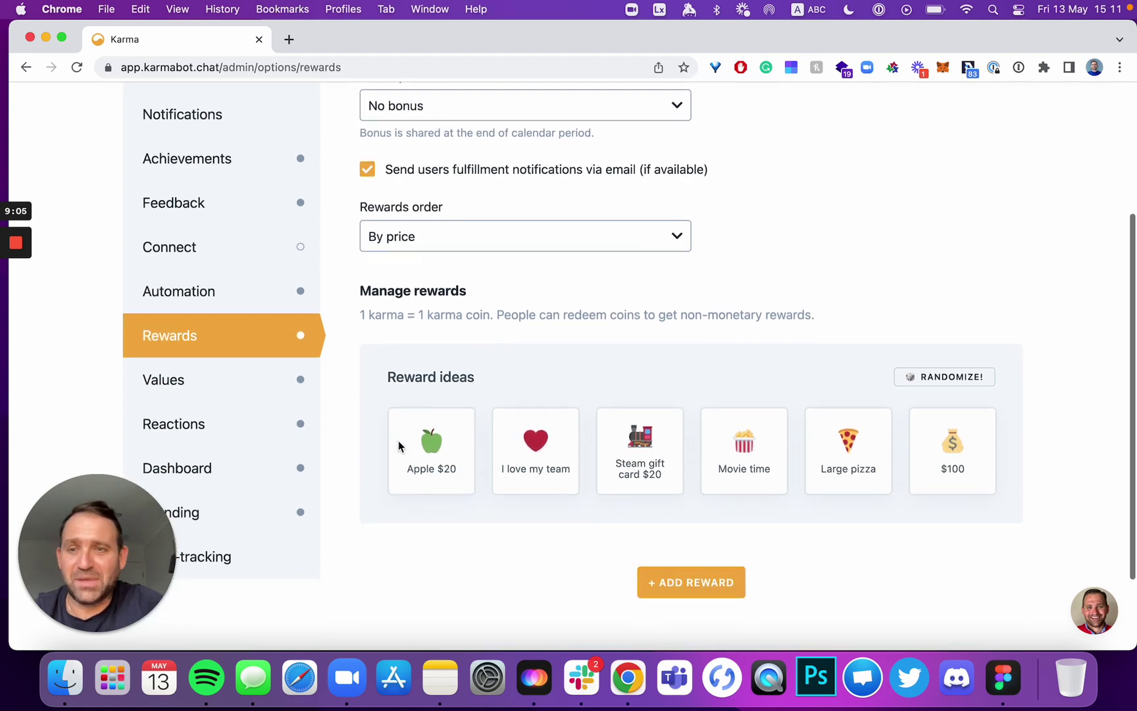
click(219, 373)
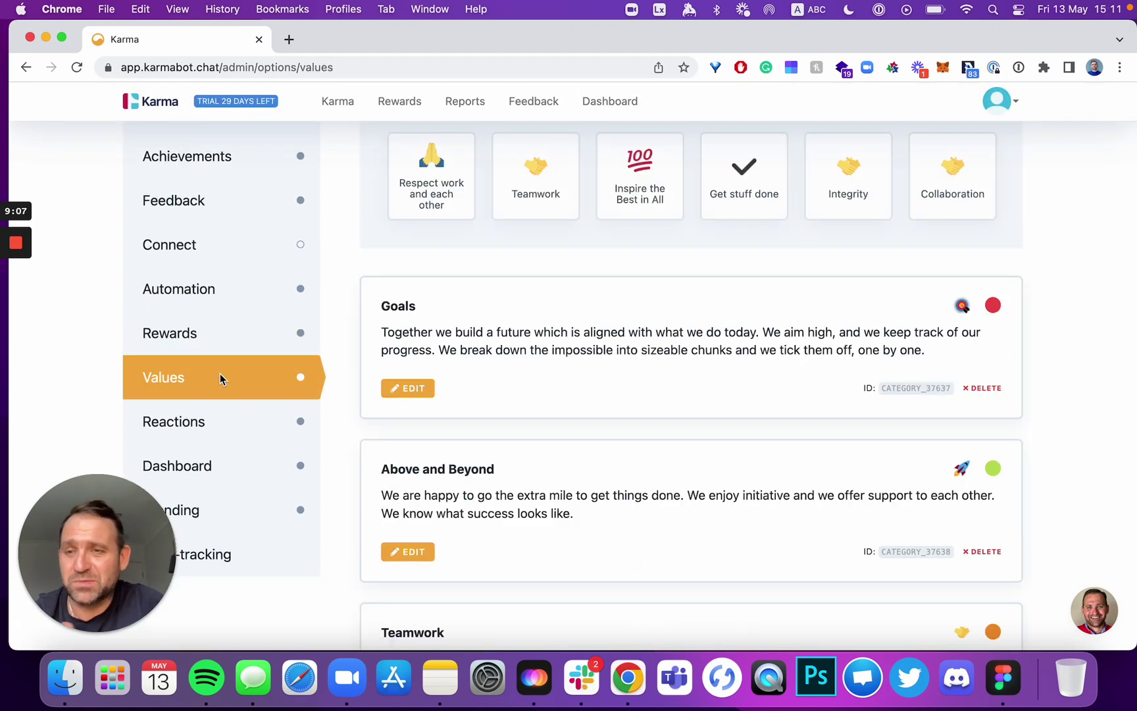